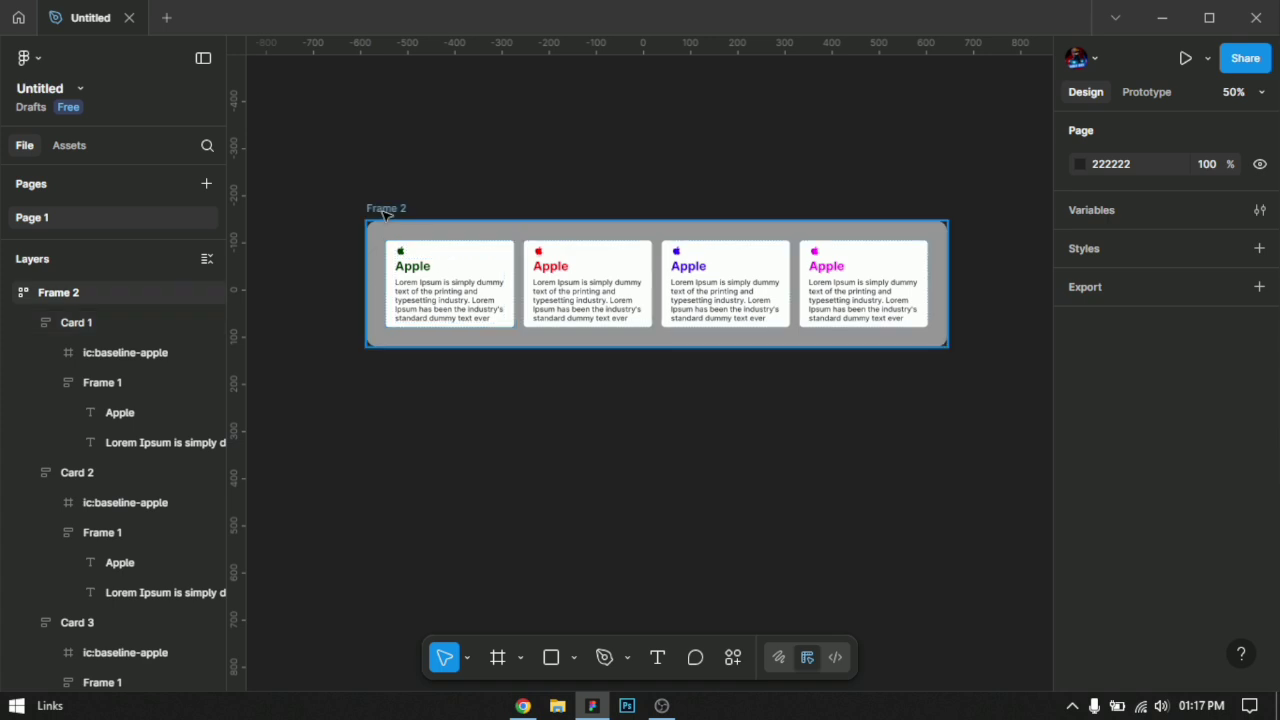
# Step: Move the frame containing the four cards higher on the canvas to free space below it
pyautogui.moveTo(389, 211); pyautogui.dragTo(406, 101)
pyautogui.click(599, 473)
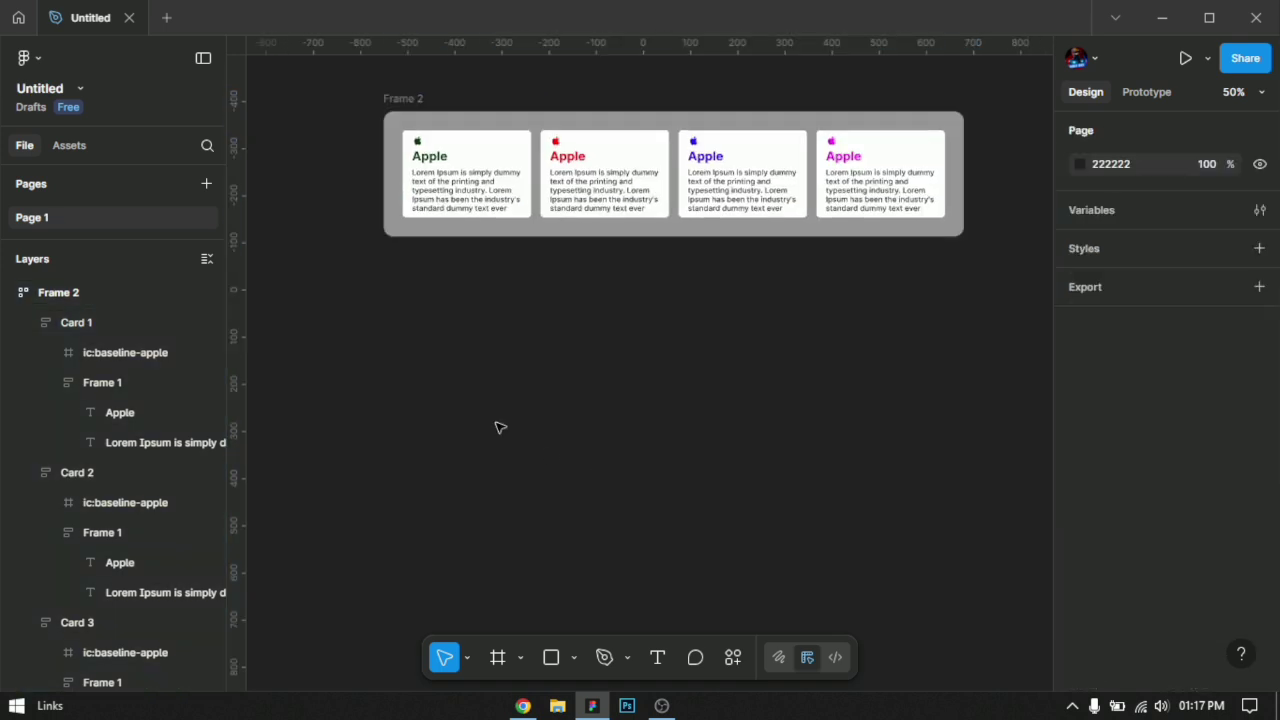
# Step: Create a text layer below the four-card frame containing a copy of the first card's Lorem Ipsum paragraph
pyautogui.press('t')
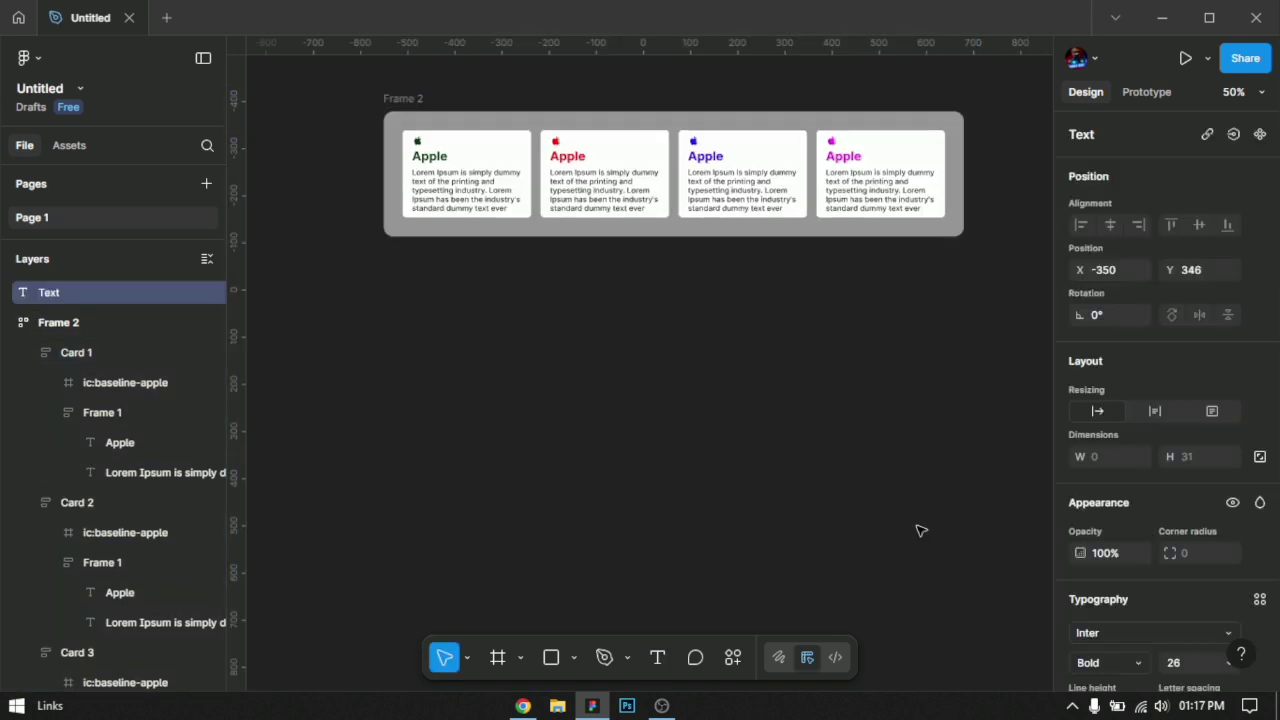
pyautogui.write('FF0000')
pyautogui.hotkey('ctrl', 'a')
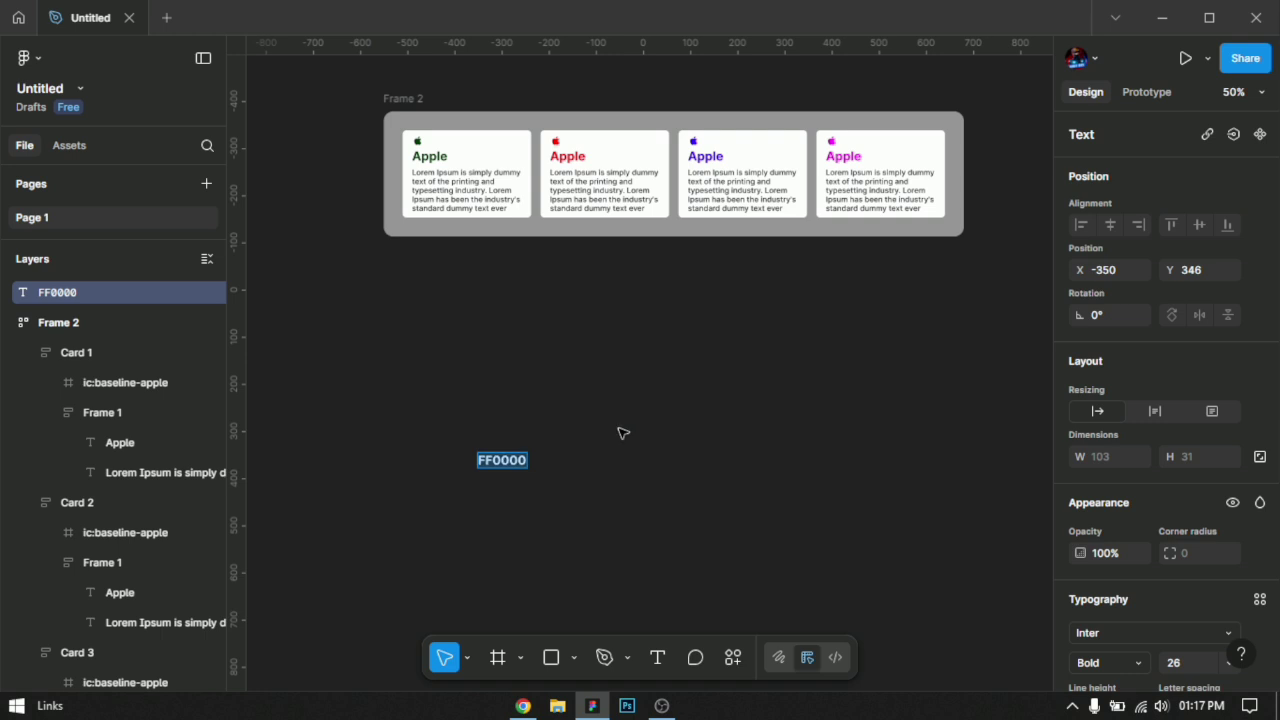
pyautogui.doubleClick(468, 196)
pyautogui.hotkey('ctrl', 'c')
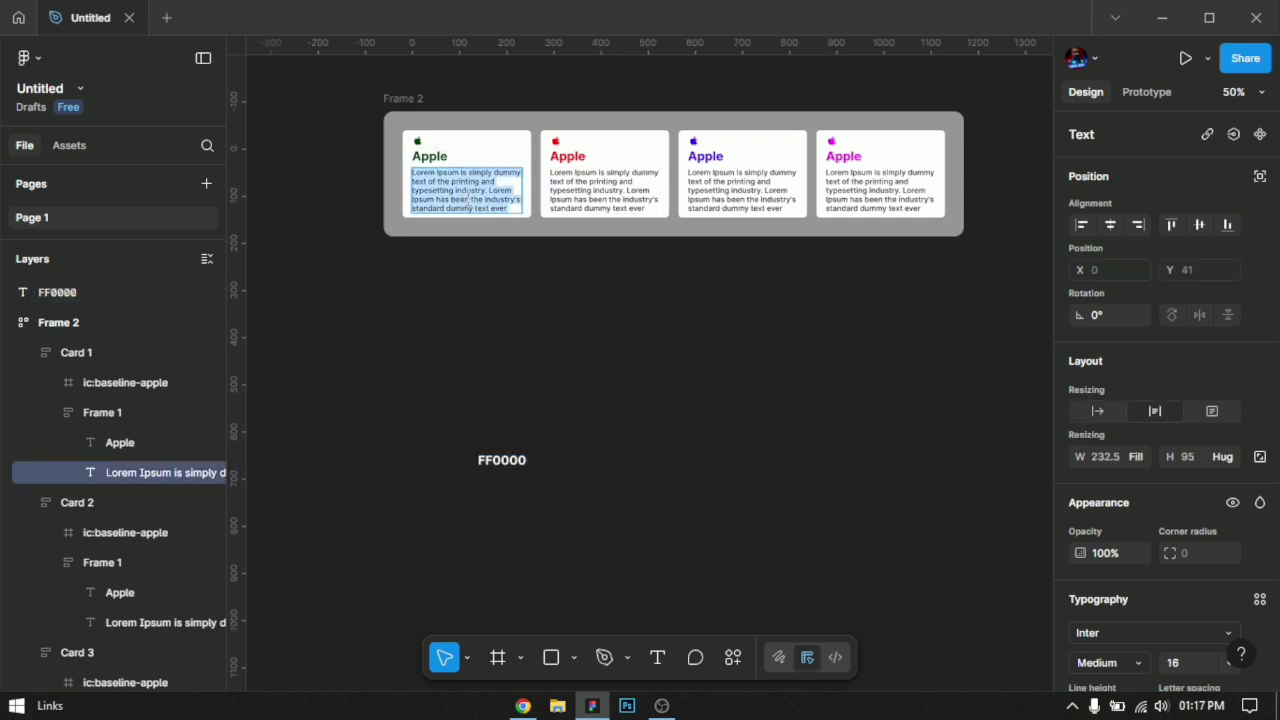
pyautogui.doubleClick(512, 460)
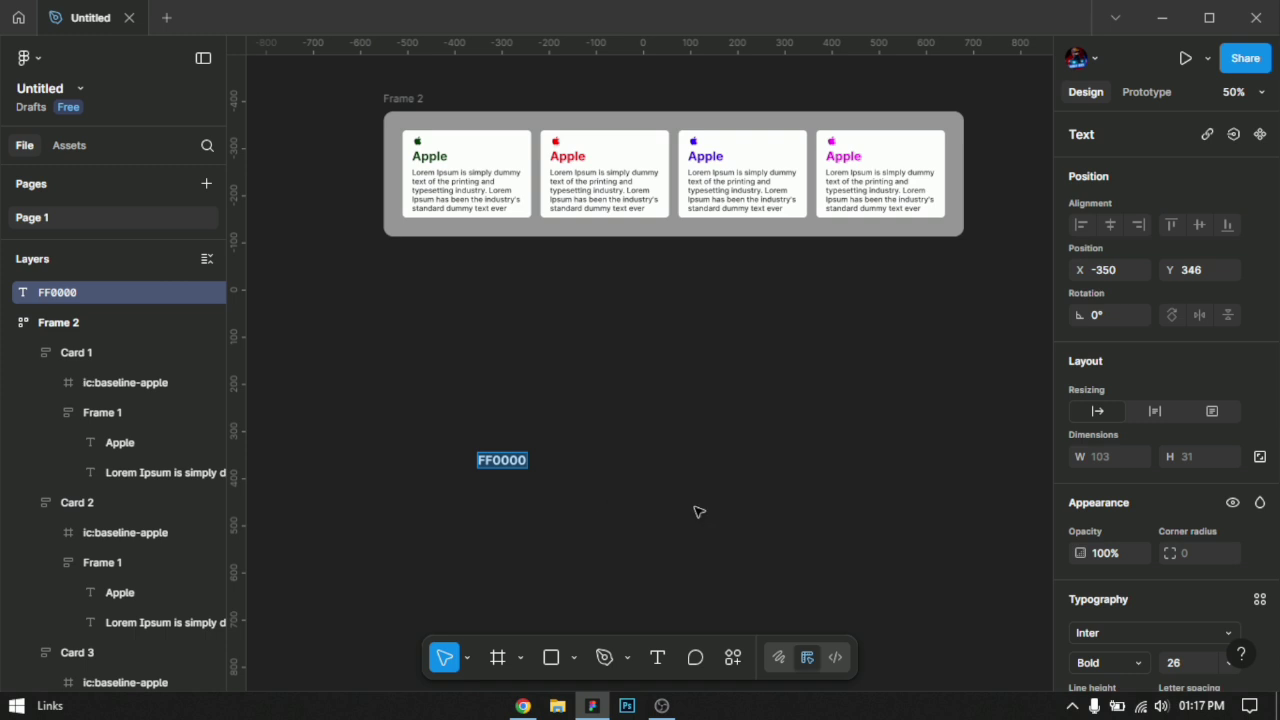
pyautogui.hotkey('ctrl', 'v')
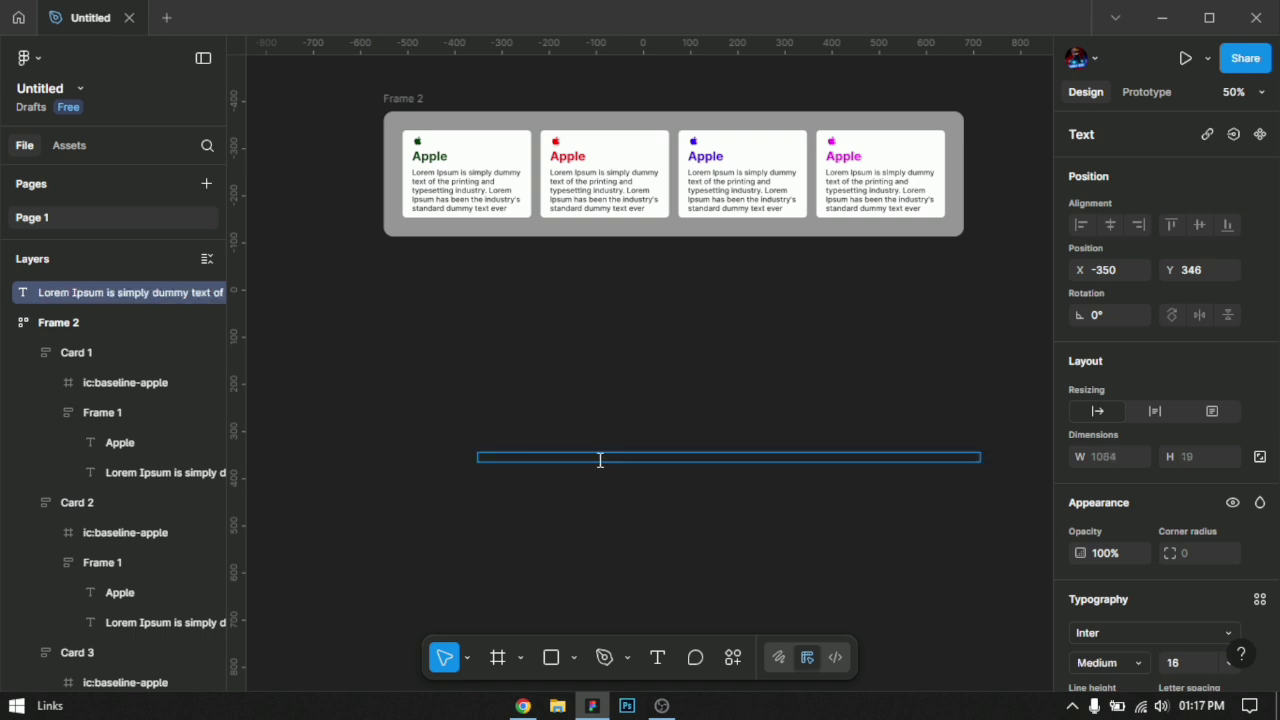
pyautogui.press('Escape')
# Step: Set the new paragraph's fill to 000000 and shift the text slightly up and to the left on the canvas
pyautogui.scroll(-3, 1170, 593)
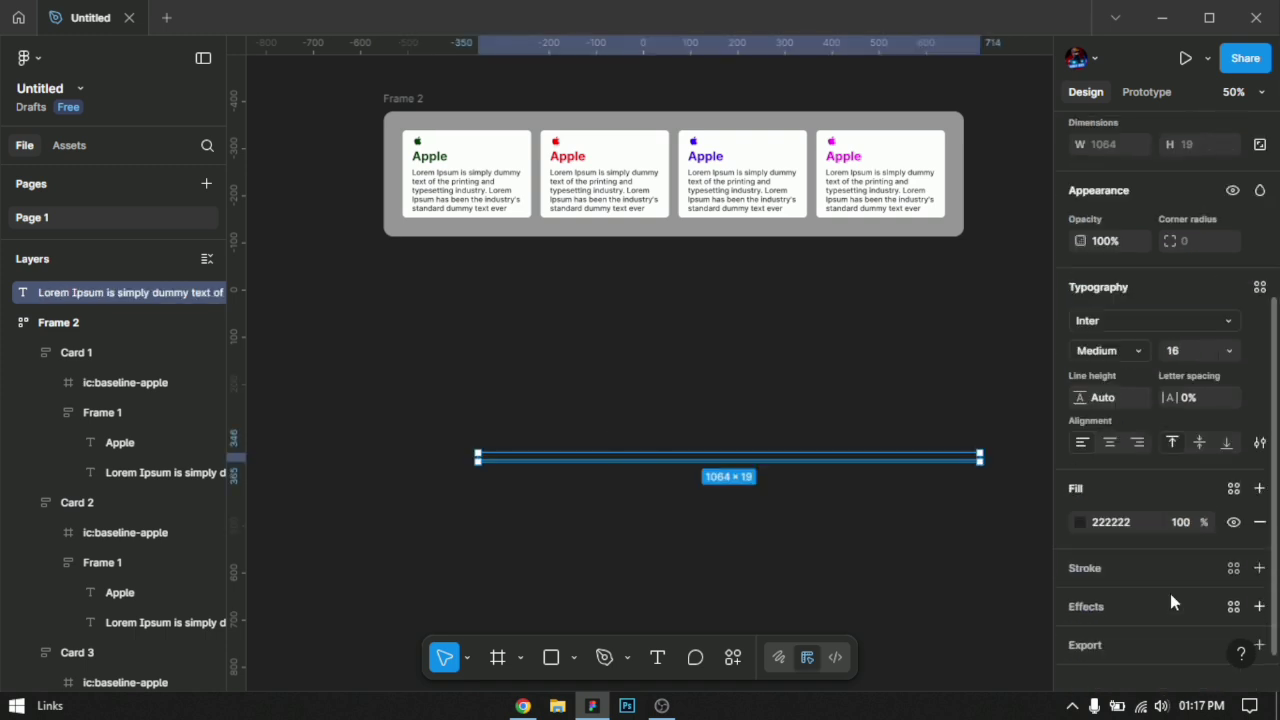
pyautogui.click(1130, 503)
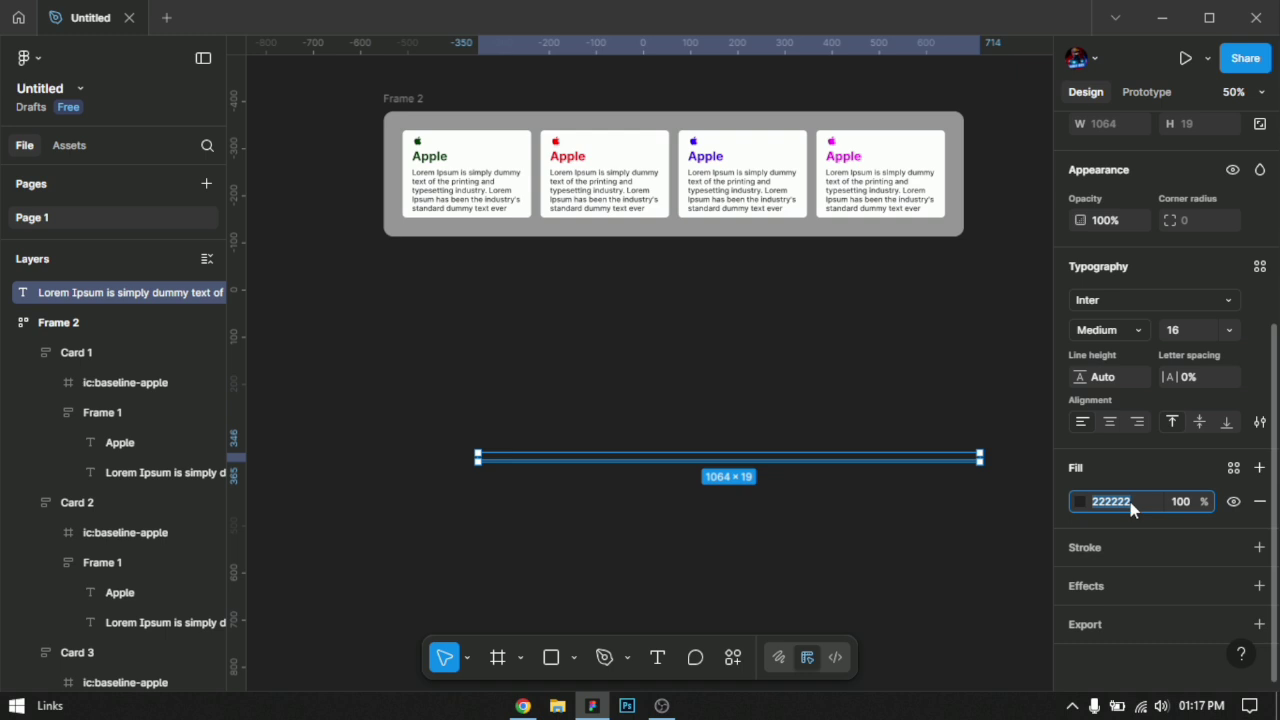
pyautogui.press('Return')
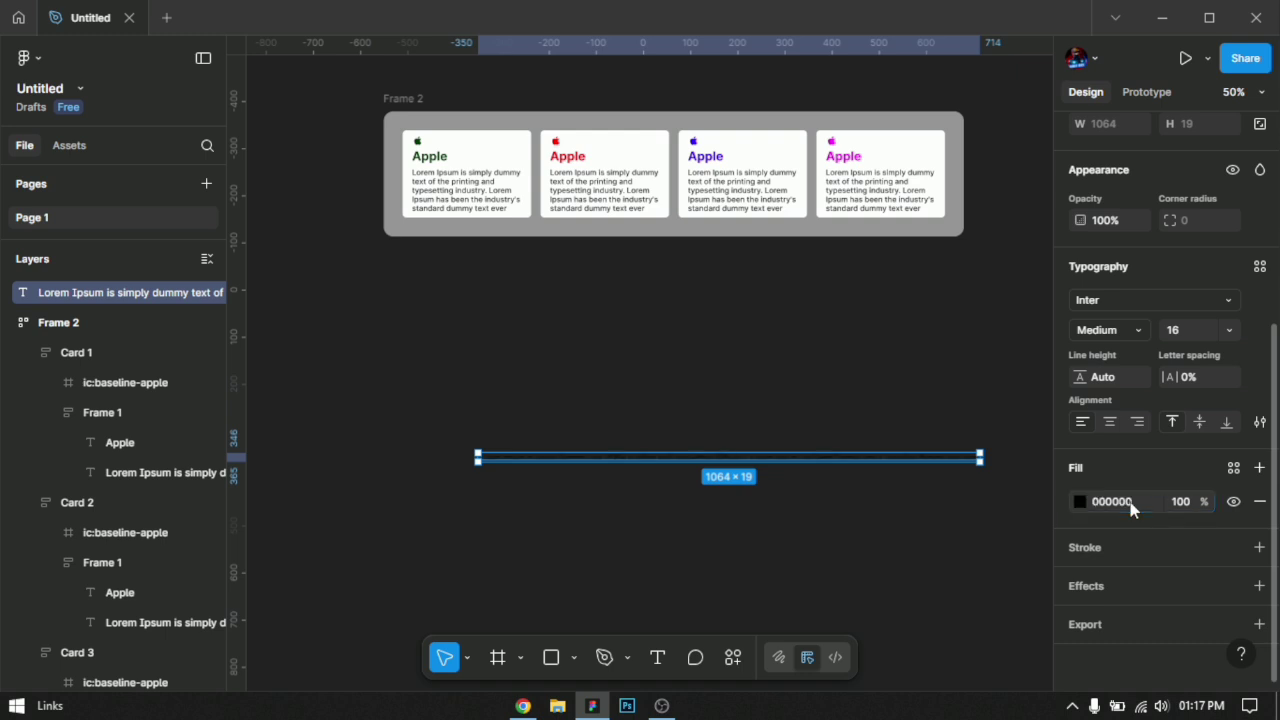
pyautogui.click(896, 442)
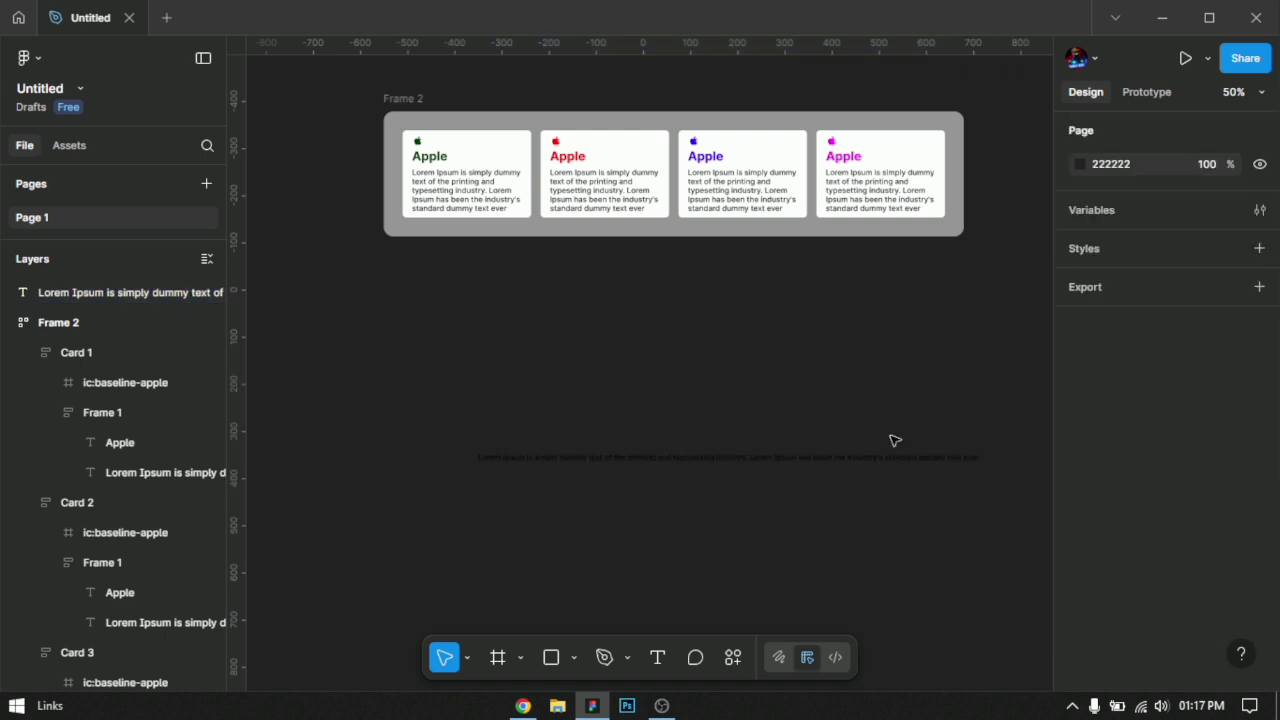
pyautogui.click(662, 455)
pyautogui.moveTo(693, 459); pyautogui.dragTo(657, 449)
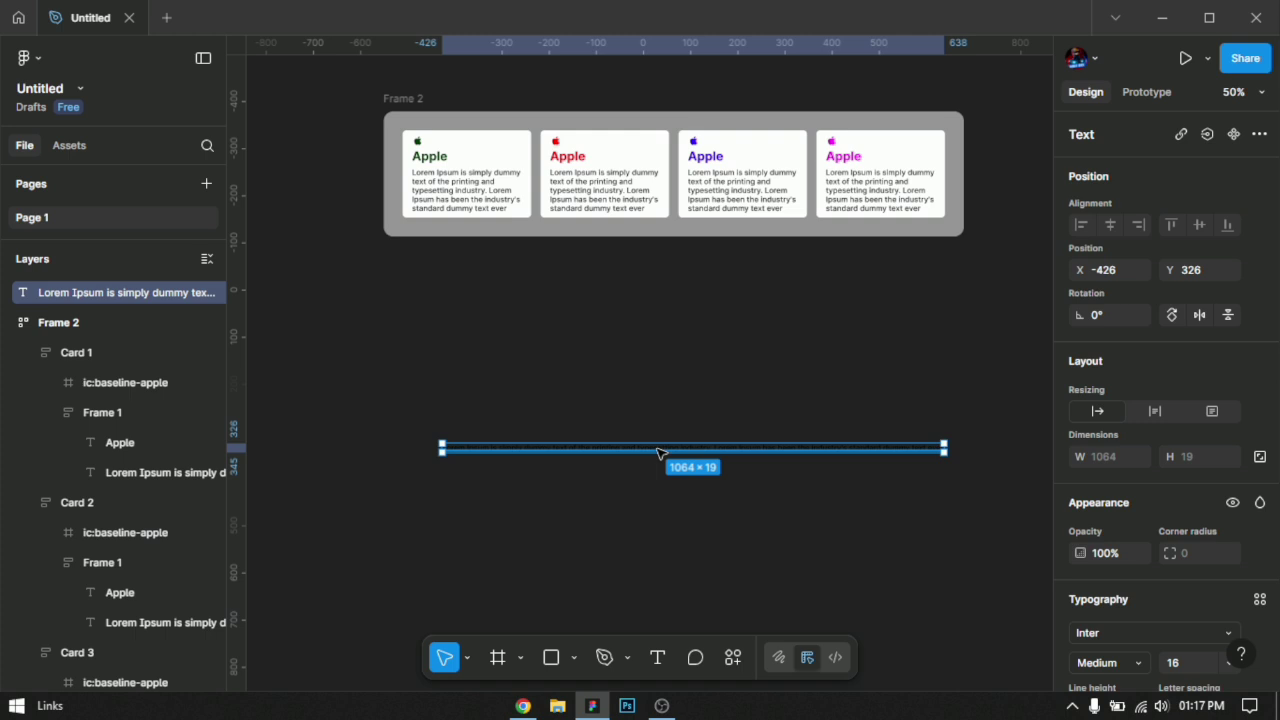
pyautogui.click(540, 380)
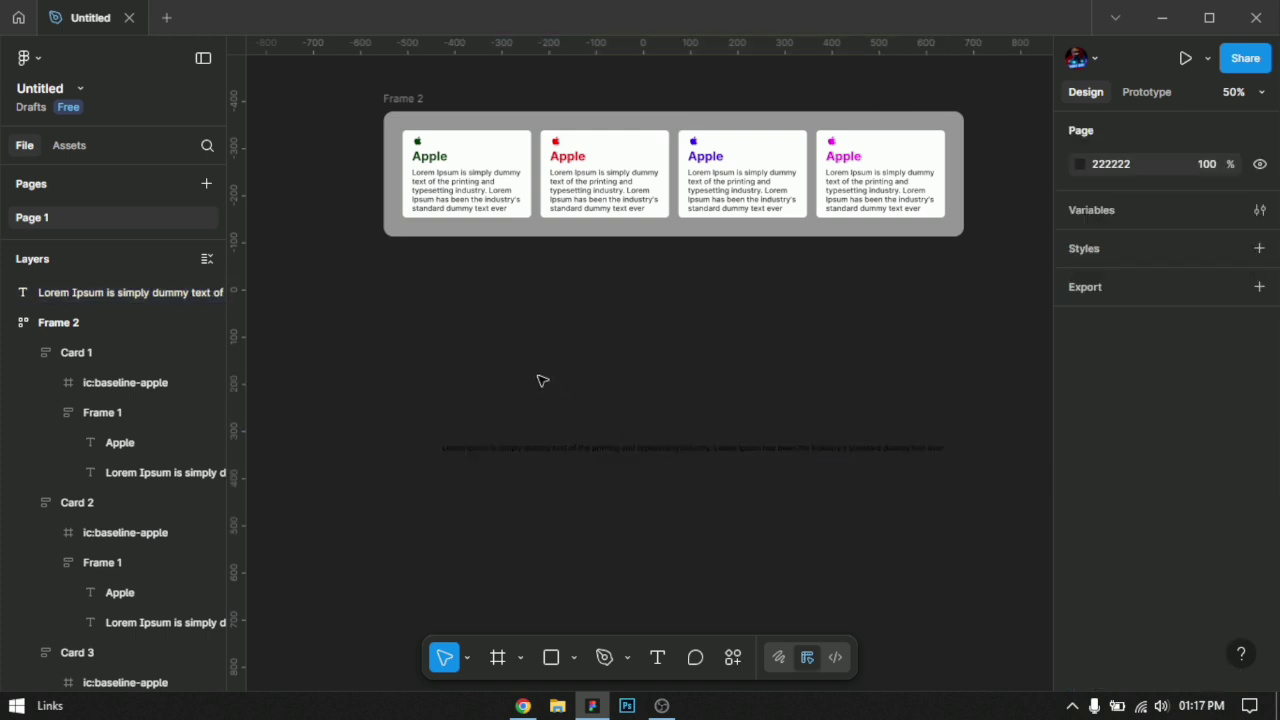
# Step: Copy the first card's Apple heading into a new text layer just above the standalone paragraph
pyautogui.doubleClick(428, 158)
pyautogui.doubleClick(428, 156)
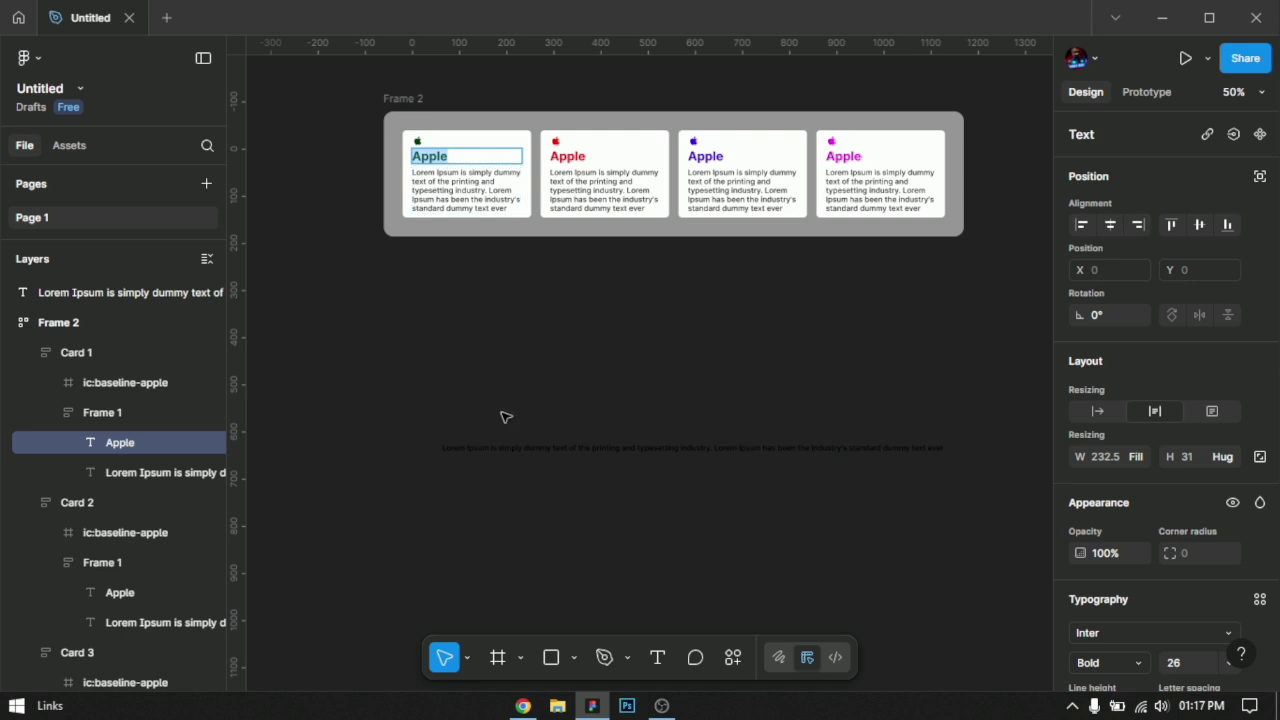
pyautogui.press('Return')
pyautogui.hotkey('ctrl', 'c')
pyautogui.click(461, 407)
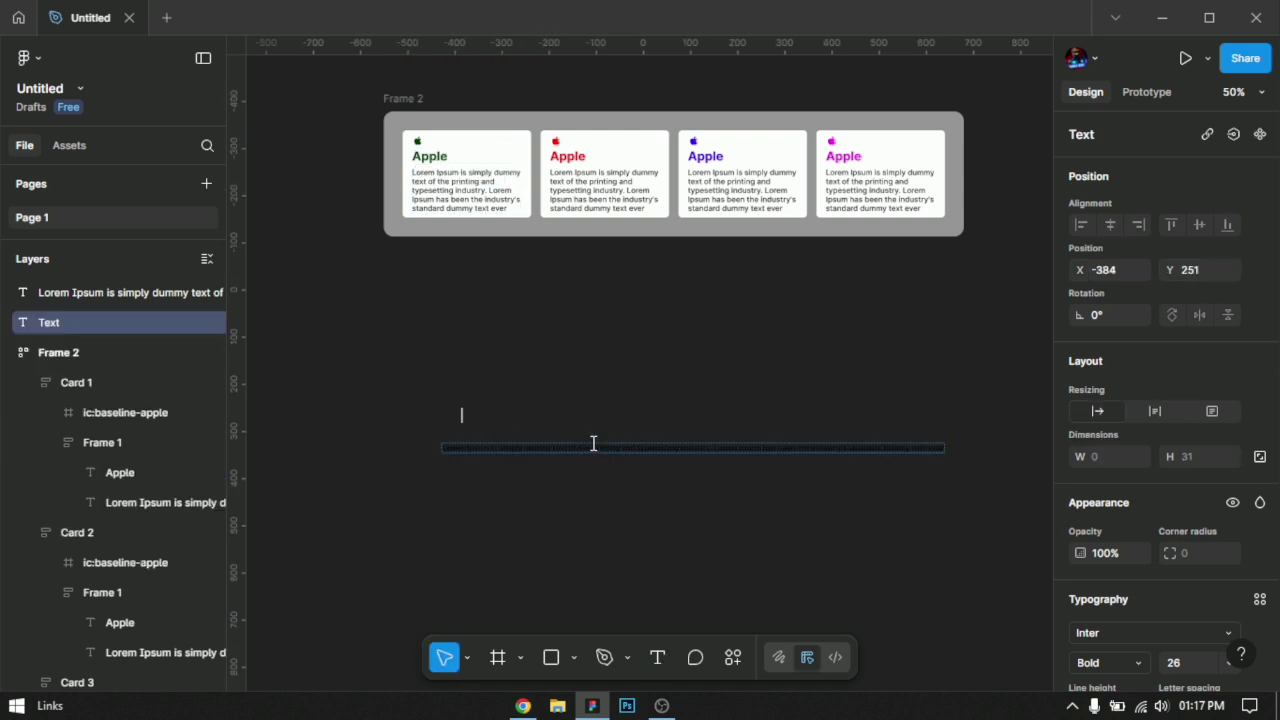
pyautogui.hotkey('ctrl', 'v')
pyautogui.hotkey('ctrl', 'a')
pyautogui.press('Escape')
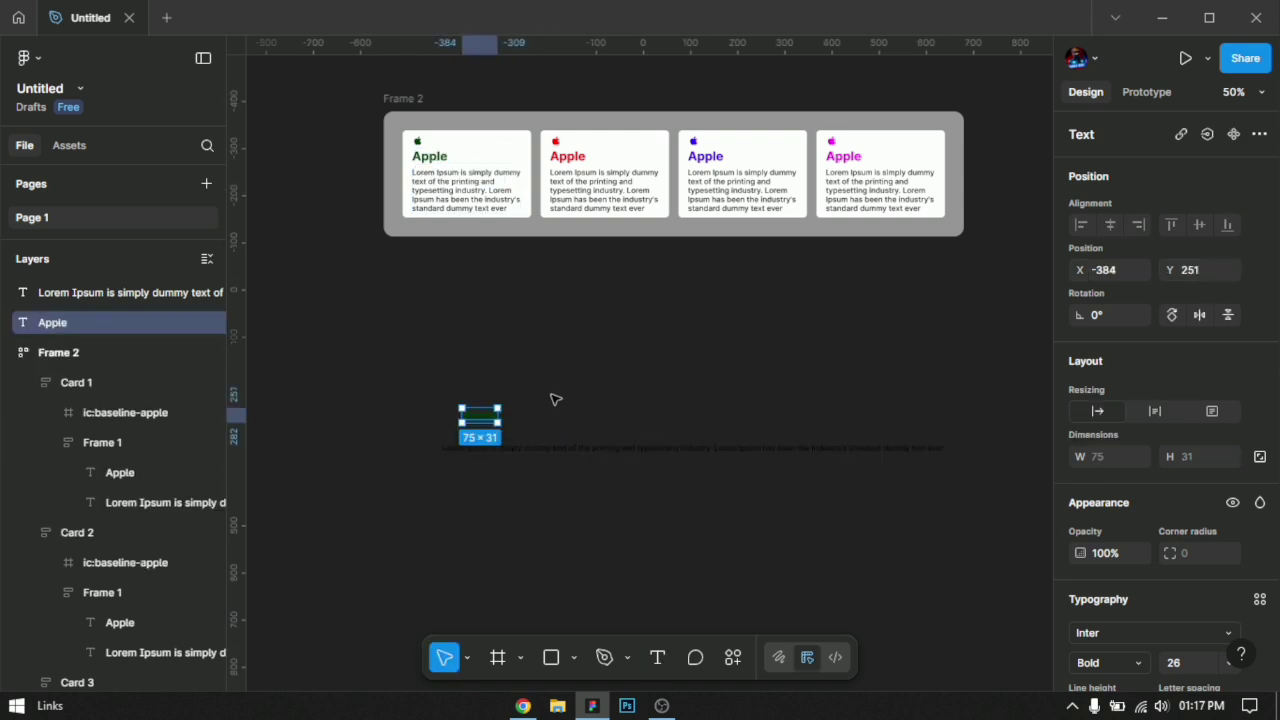
# Step: Wrap the standalone Apple heading and paragraph together in a vertical auto layout frame
pyautogui.keyDown('shift'); pyautogui.click(537, 448); pyautogui.keyUp('shift')
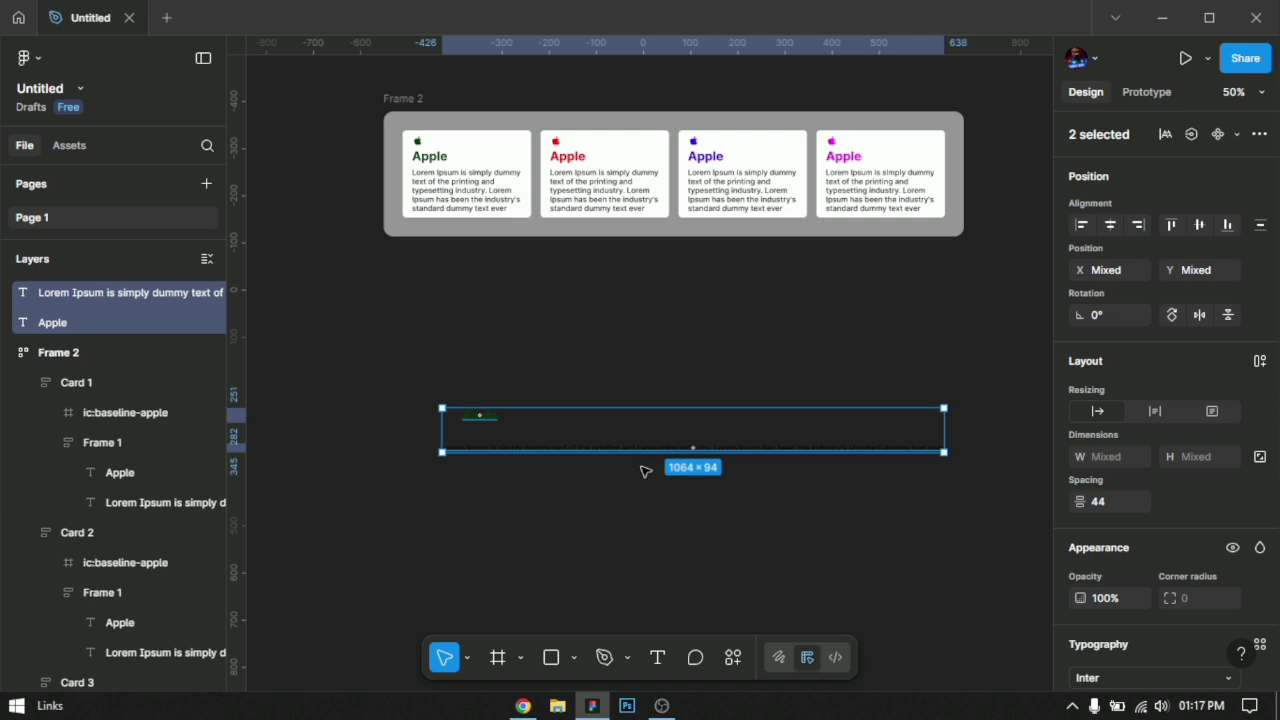
pyautogui.hotkey('shift', 'a')
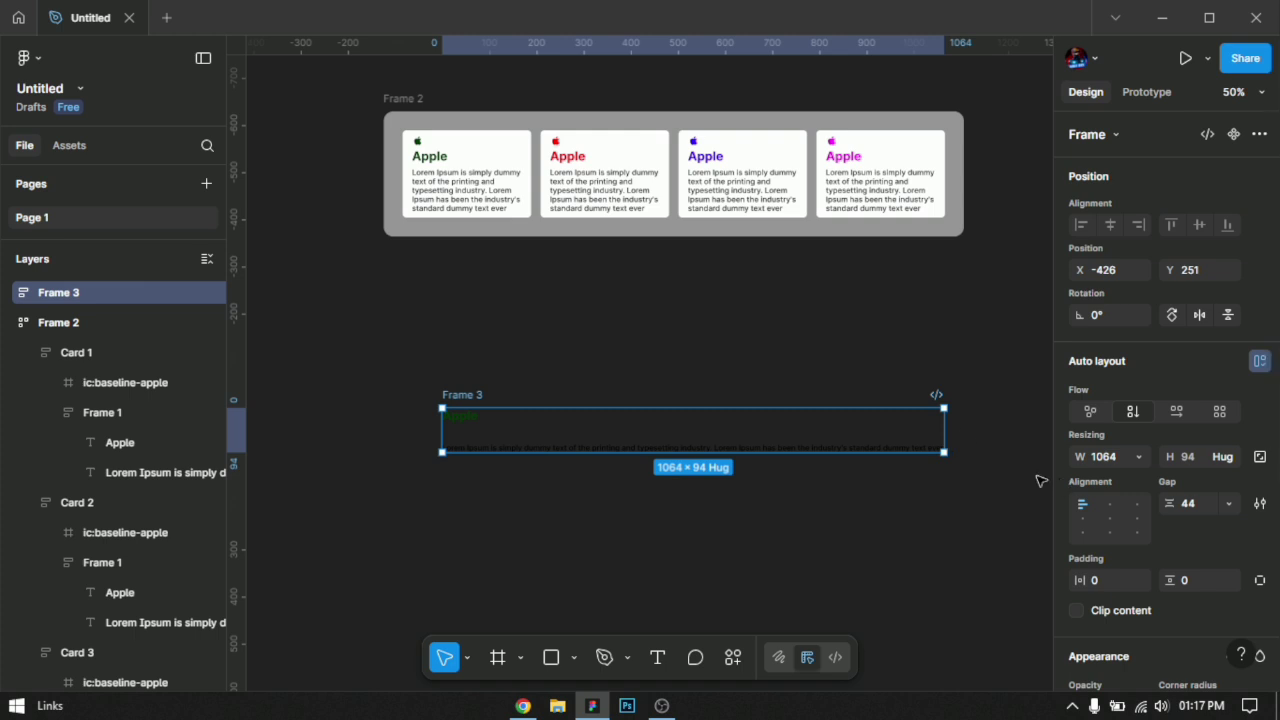
pyautogui.click(490, 367)
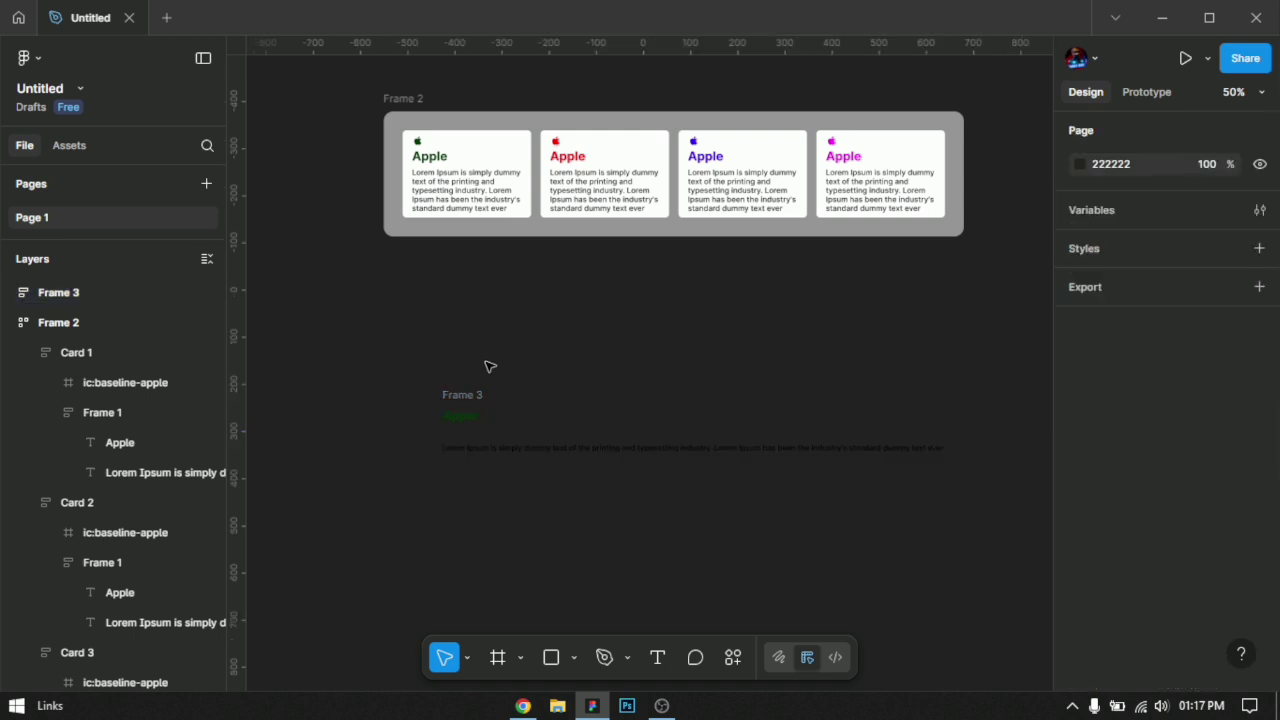
# Step: Import the ic:baseline-apple icon with the Iconify plugin, place it above the new text frame, and close the plugin
pyautogui.click(733, 657)
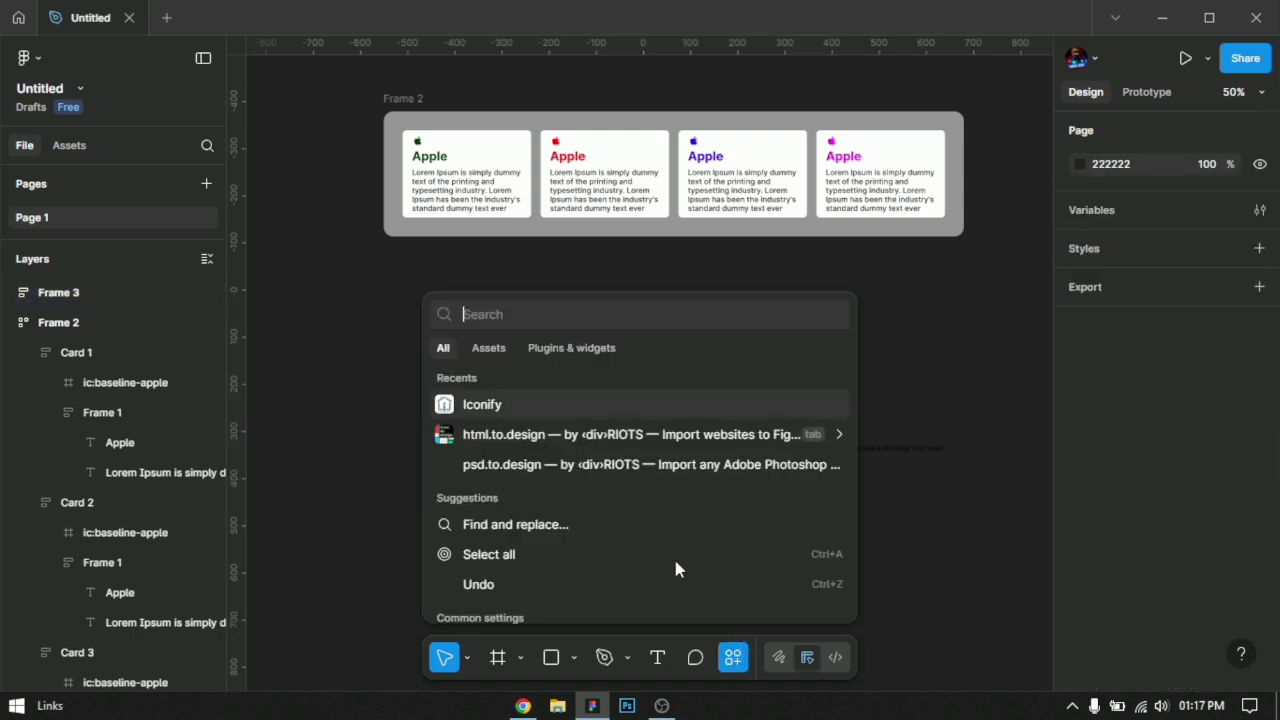
pyautogui.click(555, 405)
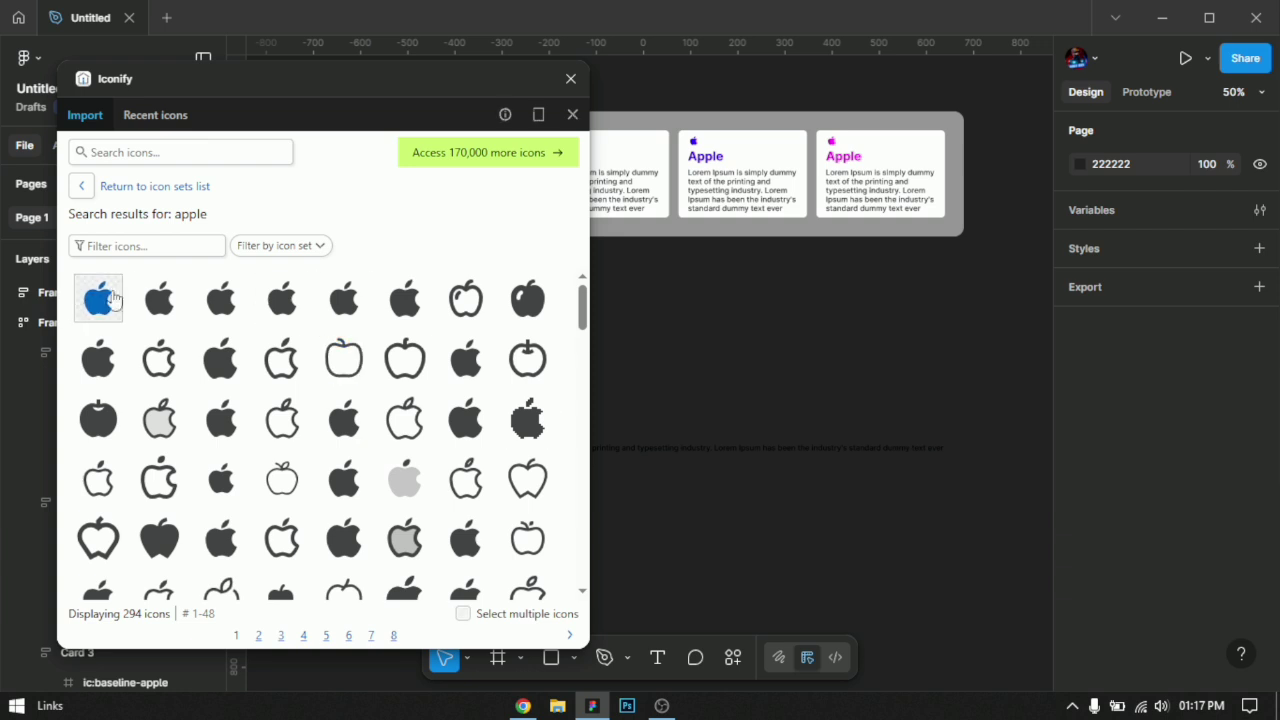
pyautogui.moveTo(113, 300); pyautogui.dragTo(720, 338)
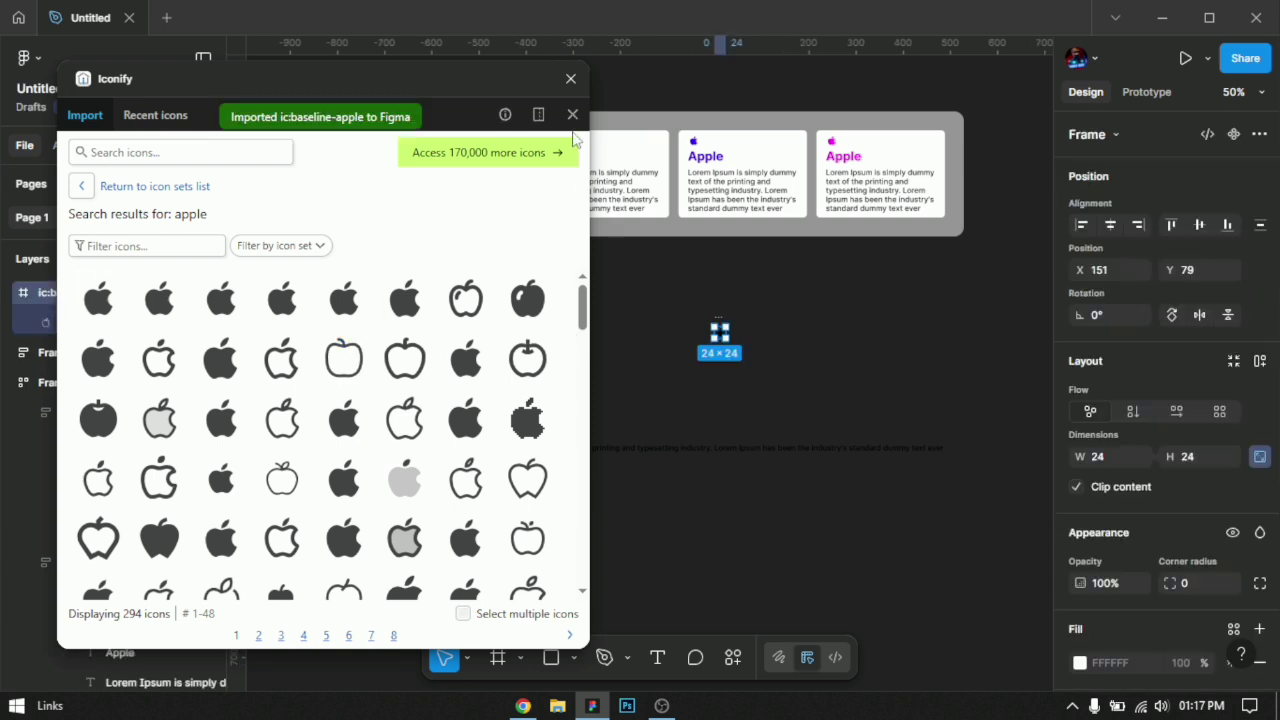
pyautogui.click(570, 79)
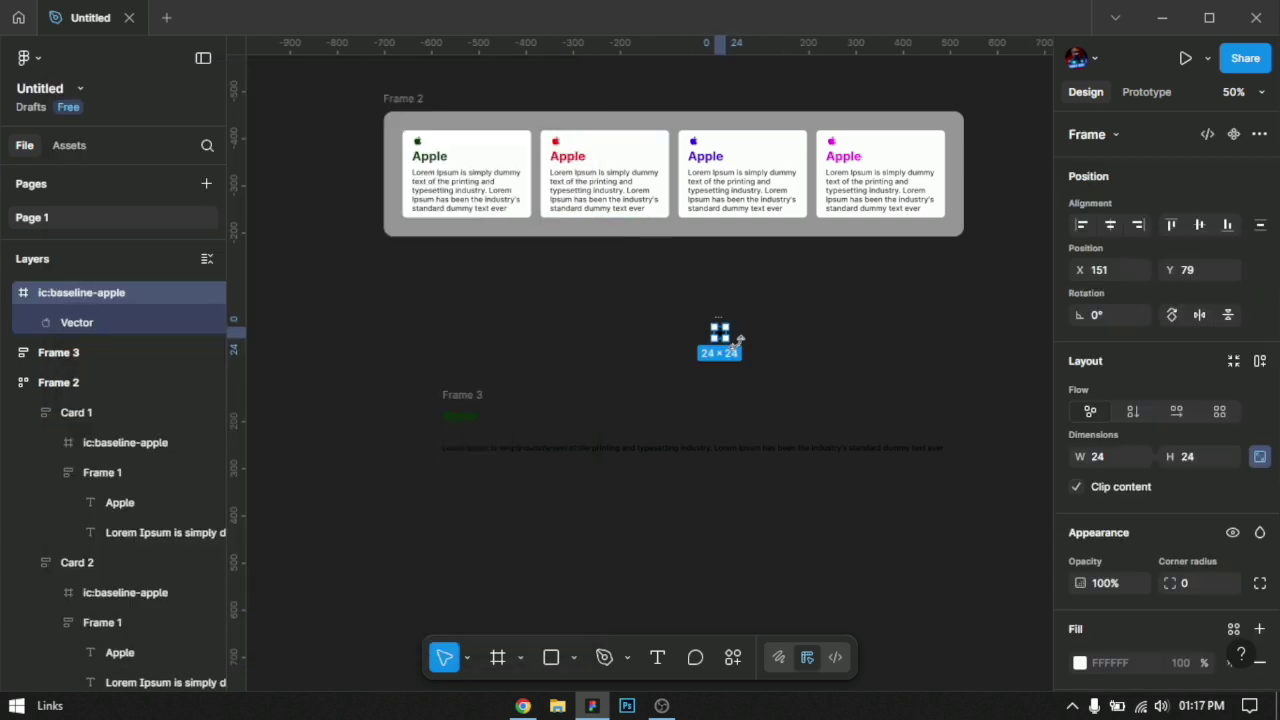
# Step: Group the apple icon and the heading-and-paragraph frame into one vertical auto layout frame
pyautogui.scroll(-1, 917, 546)
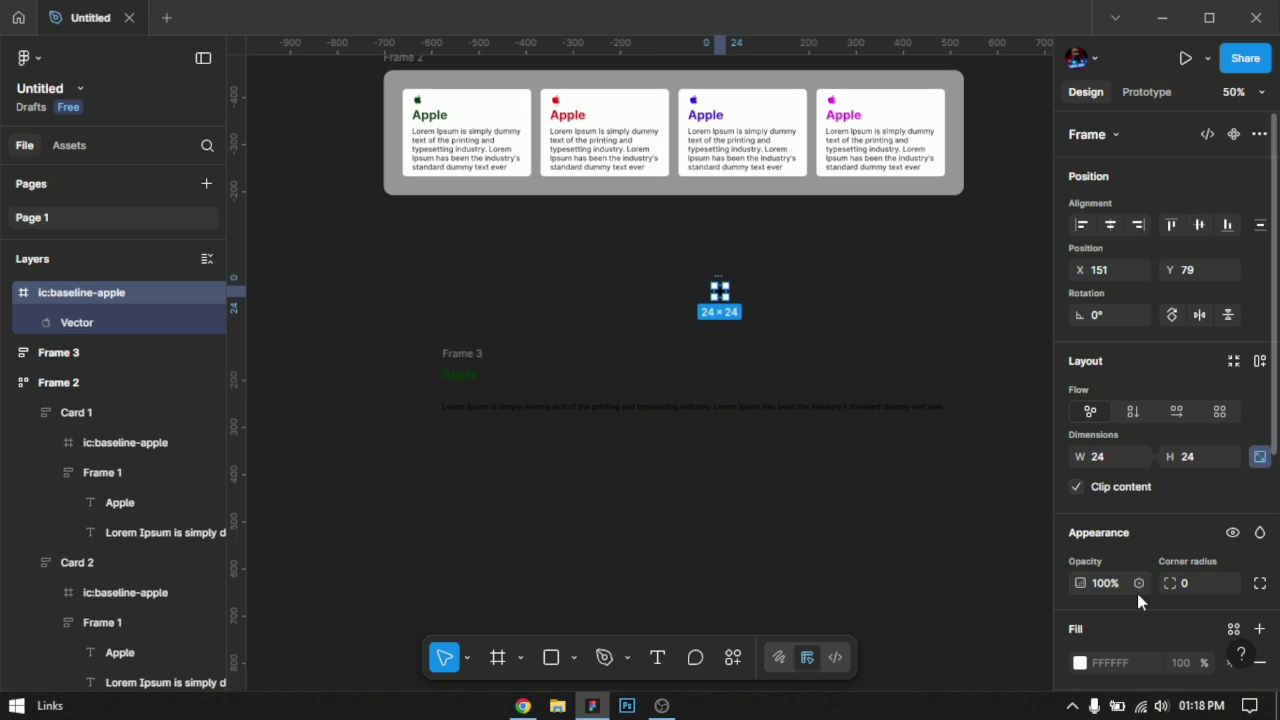
pyautogui.scroll(-3, 1139, 601)
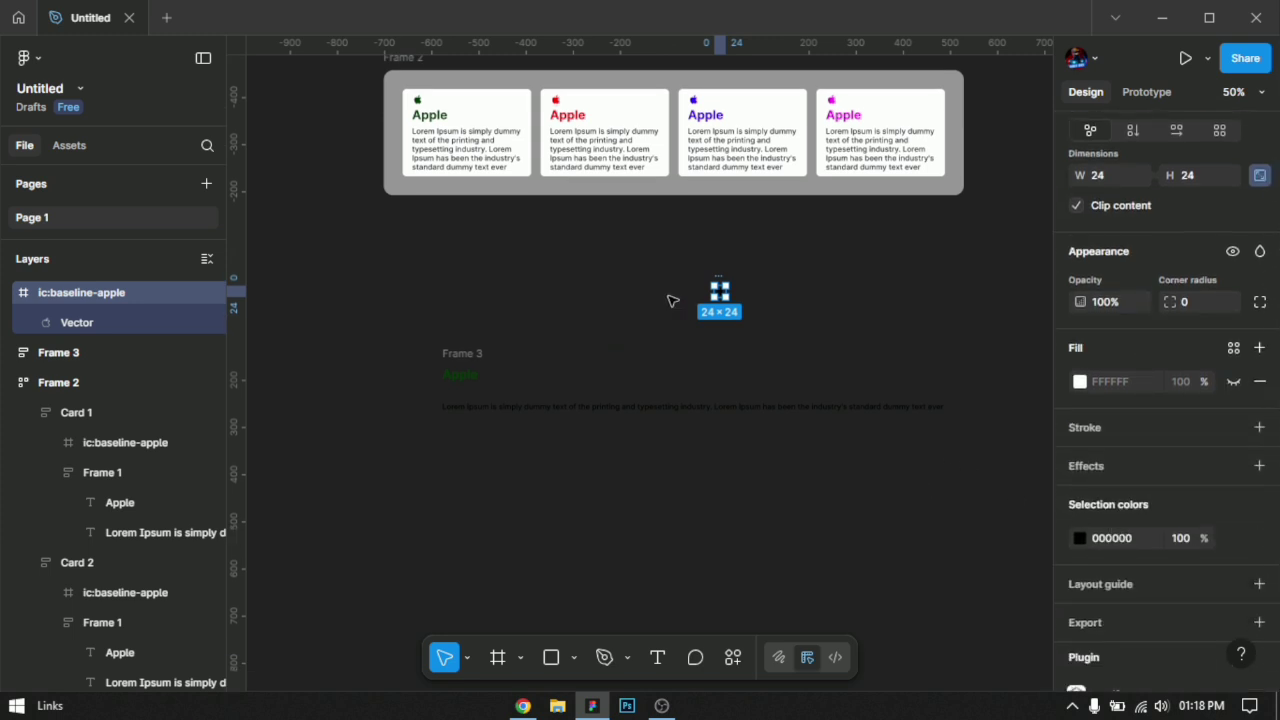
pyautogui.keyDown('shift'); pyautogui.click(476, 357); pyautogui.keyUp('shift')
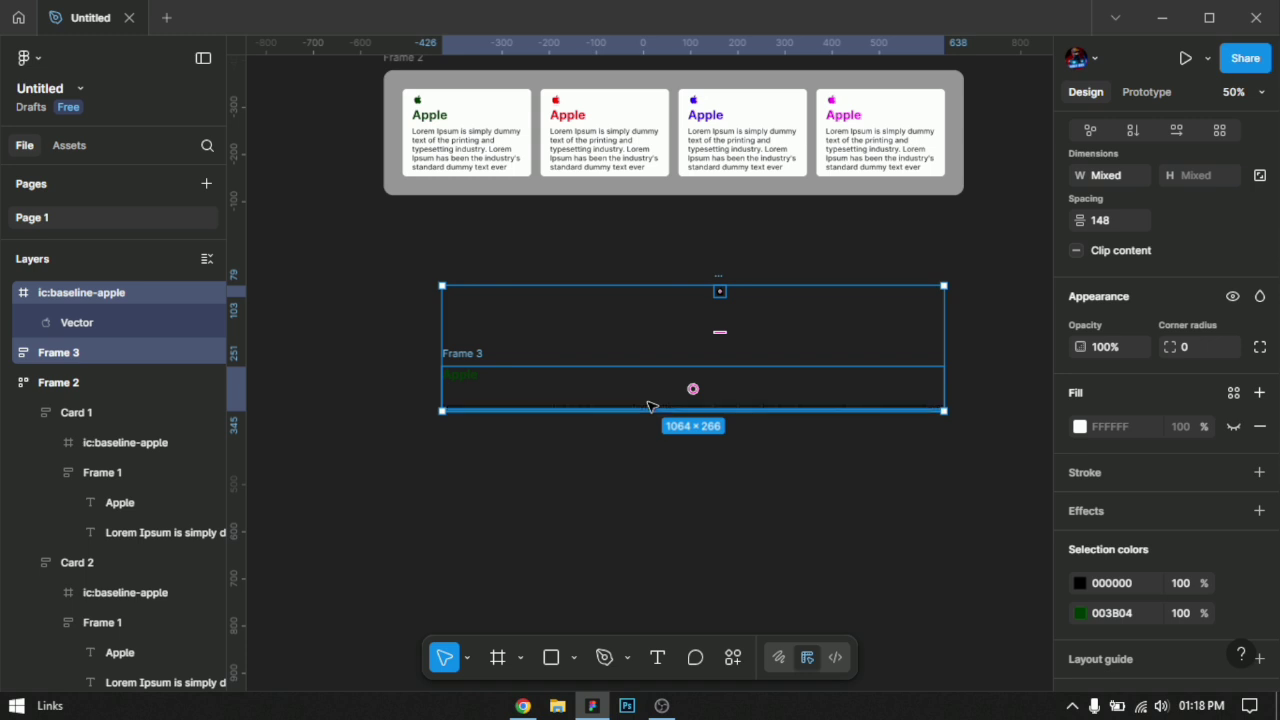
pyautogui.hotkey('shift', 'a')
# Step: Reduce the gap between the icon and the text frame to 5 and align the outer frame's contents to the top left
pyautogui.click(694, 334)
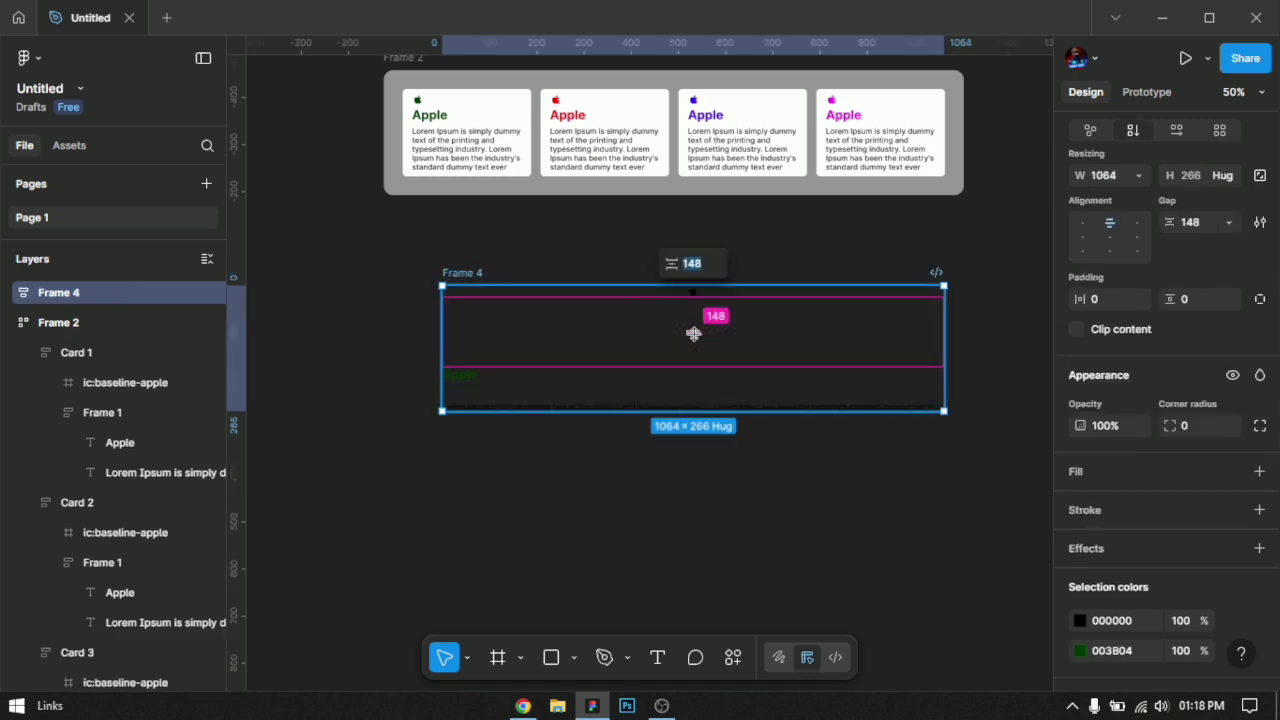
pyautogui.press('Down')
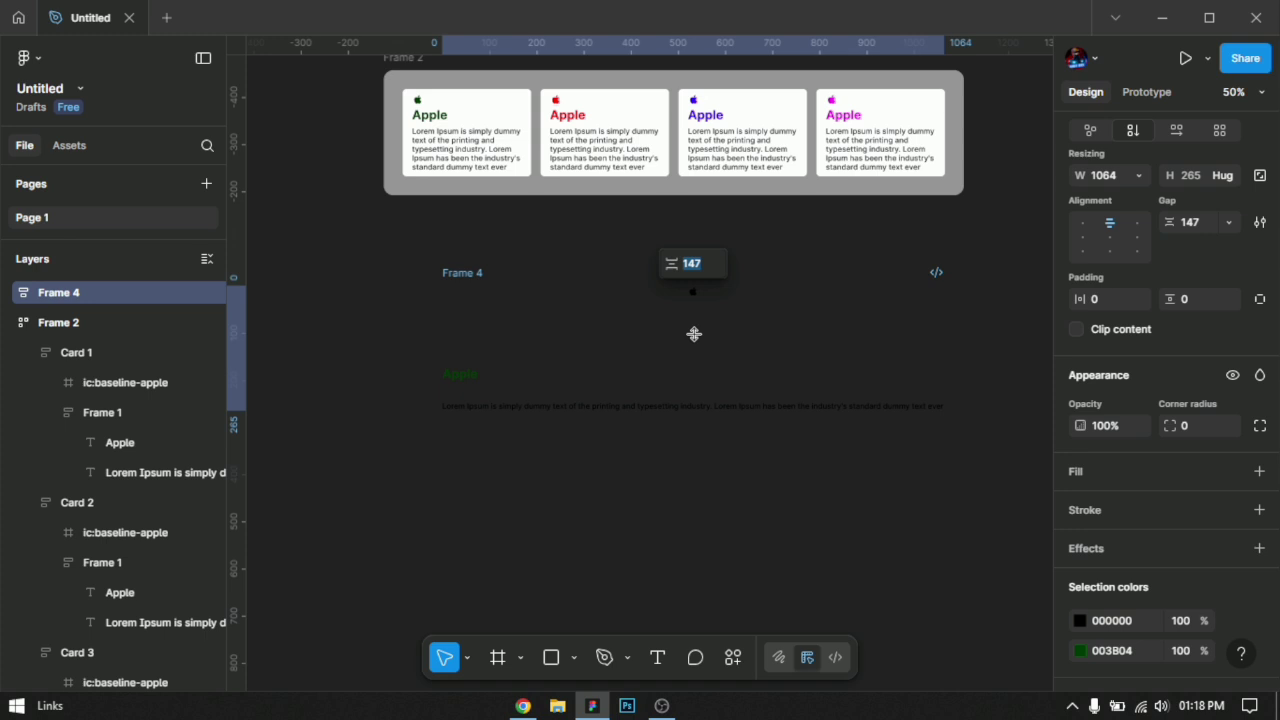
pyautogui.hotkey('shift', 'Down')
pyautogui.hotkey('shift', 'Down')
pyautogui.hotkey('shift', 'Down')
pyautogui.hotkey('shift', 'Down')
pyautogui.hotkey('shift', 'Down')
pyautogui.hotkey('shift', 'Down')
pyautogui.hotkey('shift', 'Down')
pyautogui.hotkey('shift', 'Down')
pyautogui.hotkey('shift', 'Down')
pyautogui.hotkey('shift', 'Down')
pyautogui.hotkey('shift', 'Down')
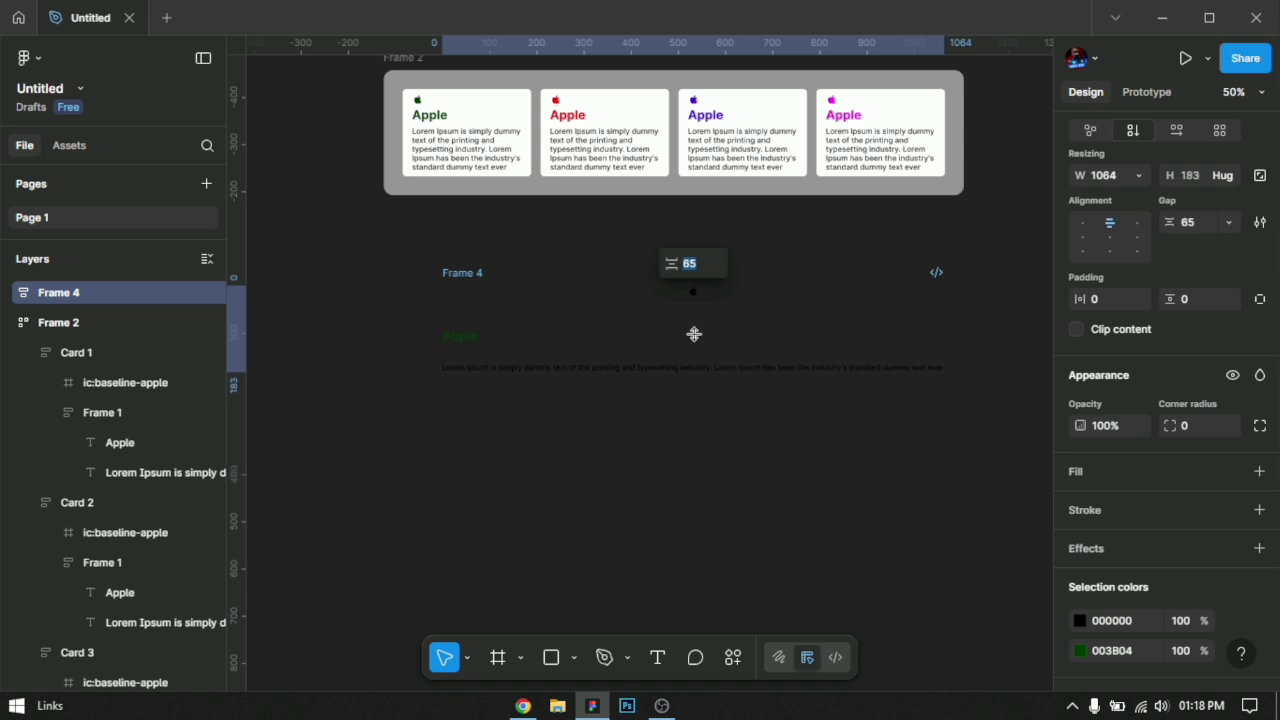
pyautogui.hotkey('shift', 'Down')
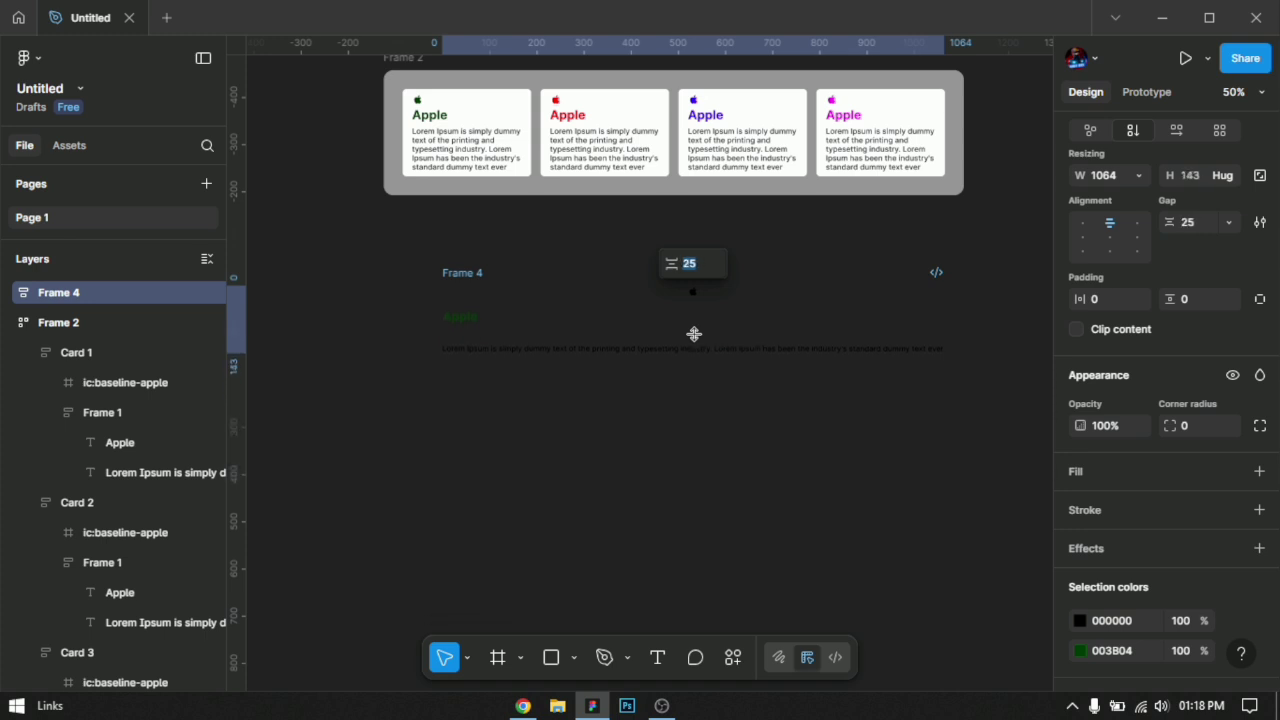
pyautogui.hotkey('shift', 'Down')
pyautogui.hotkey('shift', 'Down')
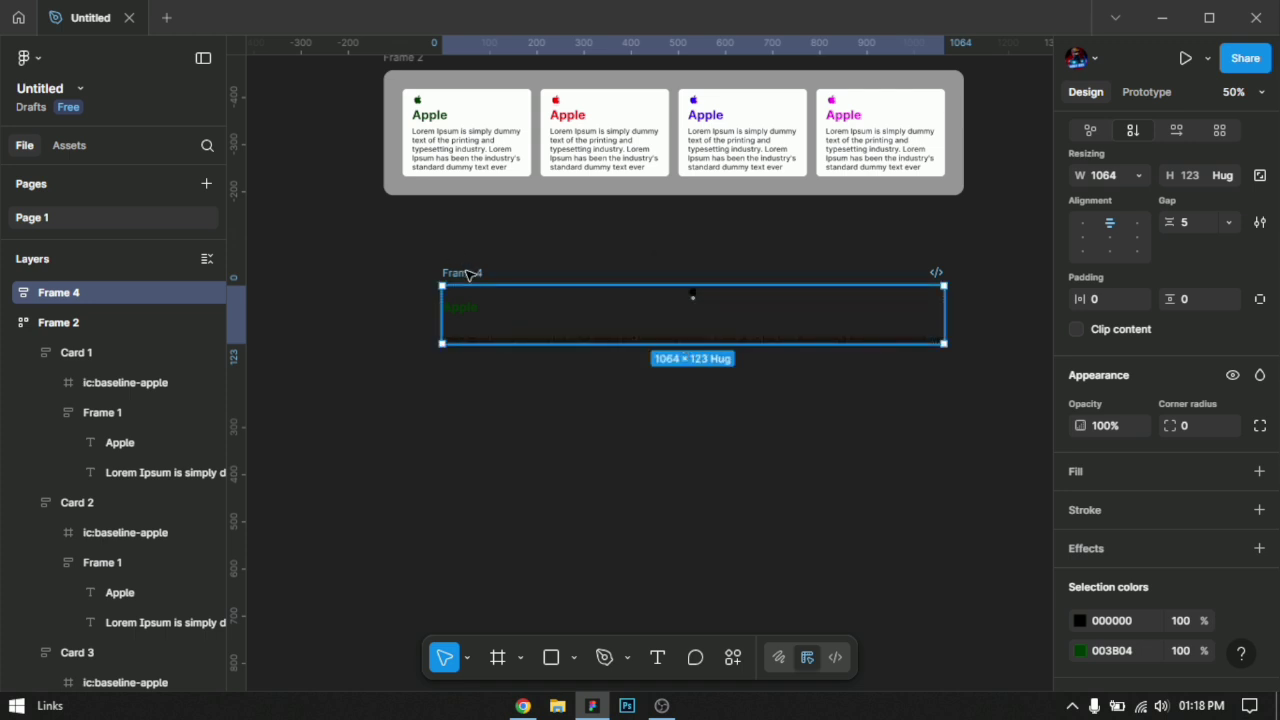
pyautogui.click(1087, 229)
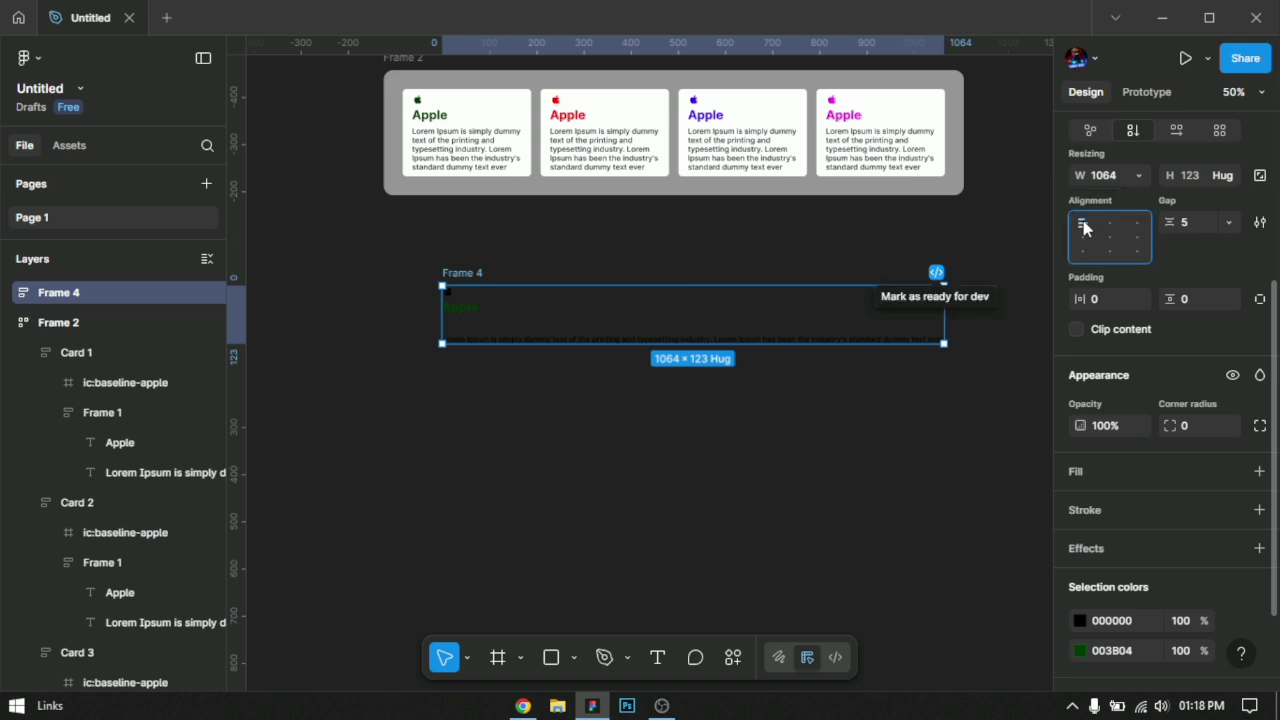
# Step: Narrow the new card frame so its paragraph wraps and set its width to 400
pyautogui.moveTo(944, 318); pyautogui.dragTo(629, 339)
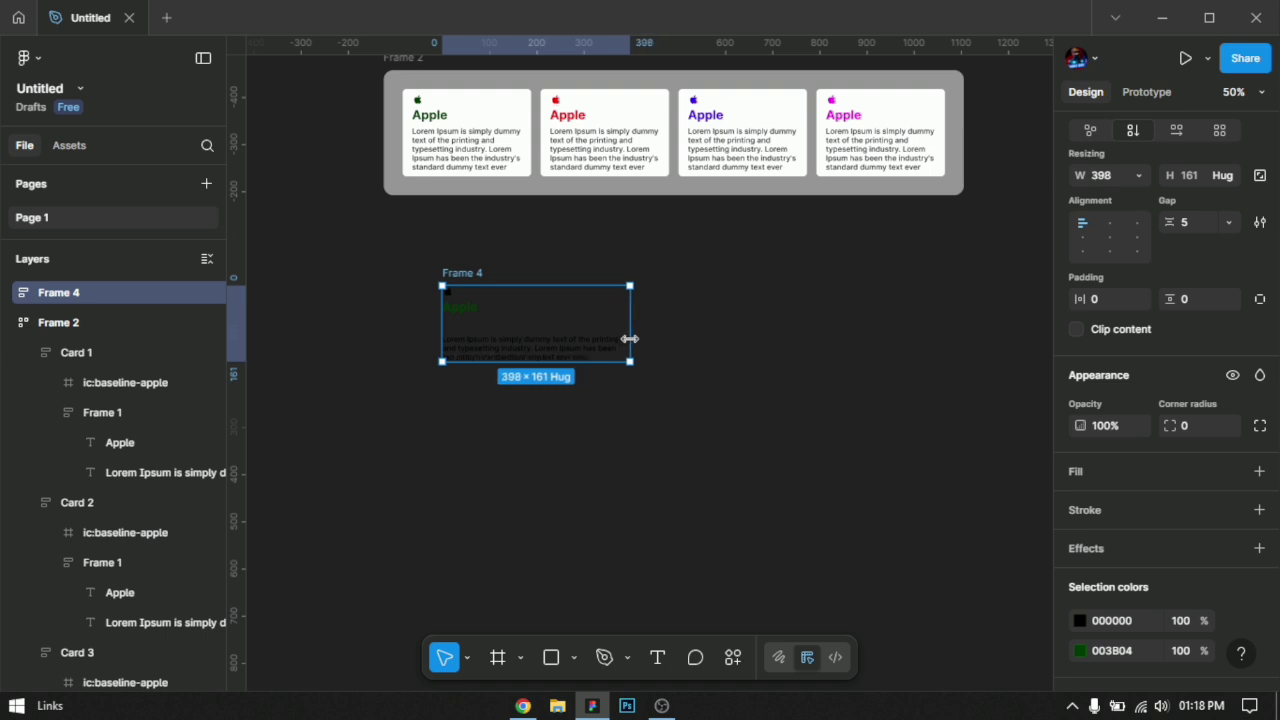
pyautogui.click(1103, 176)
pyautogui.write('4')
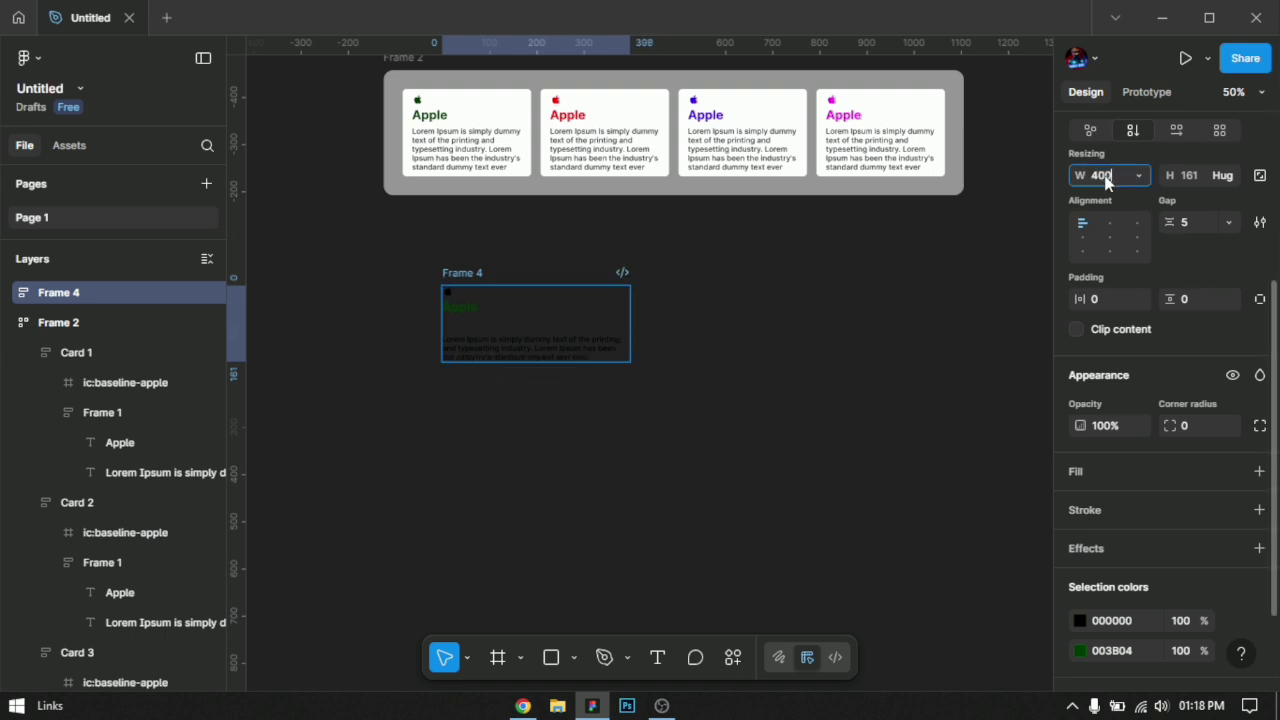
pyautogui.write('00')
pyautogui.press('Return')
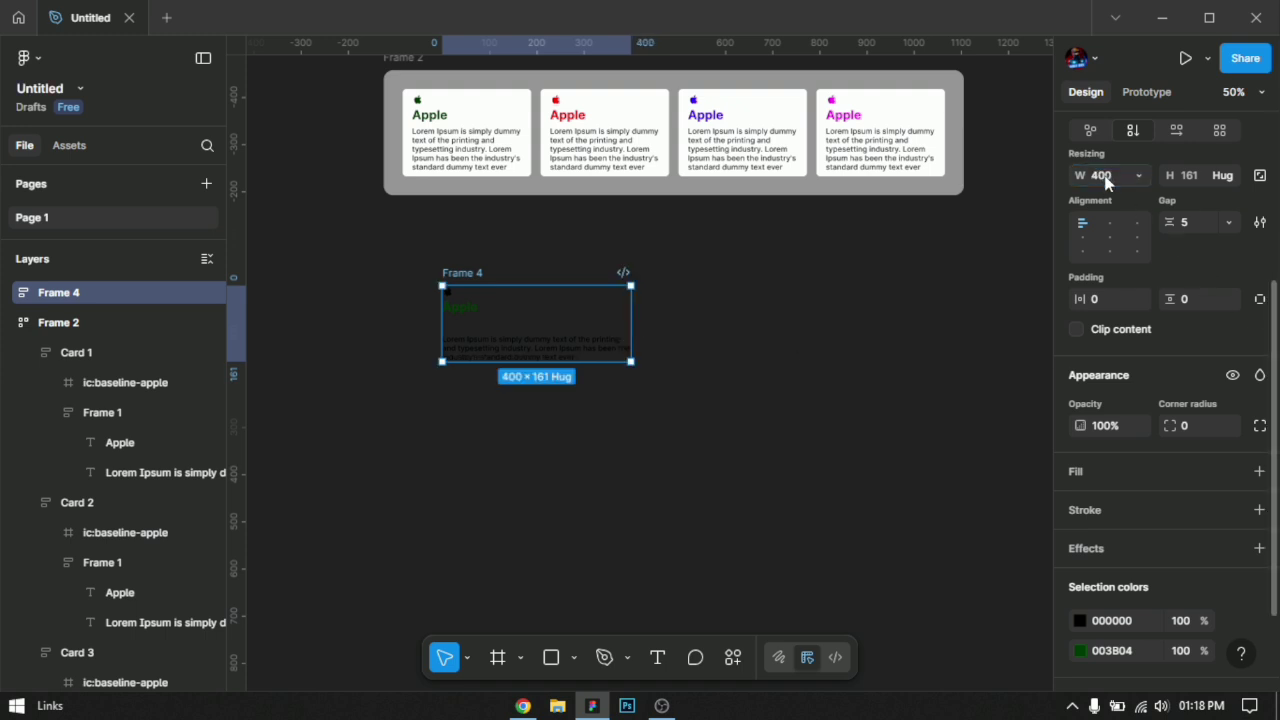
# Step: Add a white FFFFFF fill to the new card frame
pyautogui.click(1259, 471)
pyautogui.click(1080, 505)
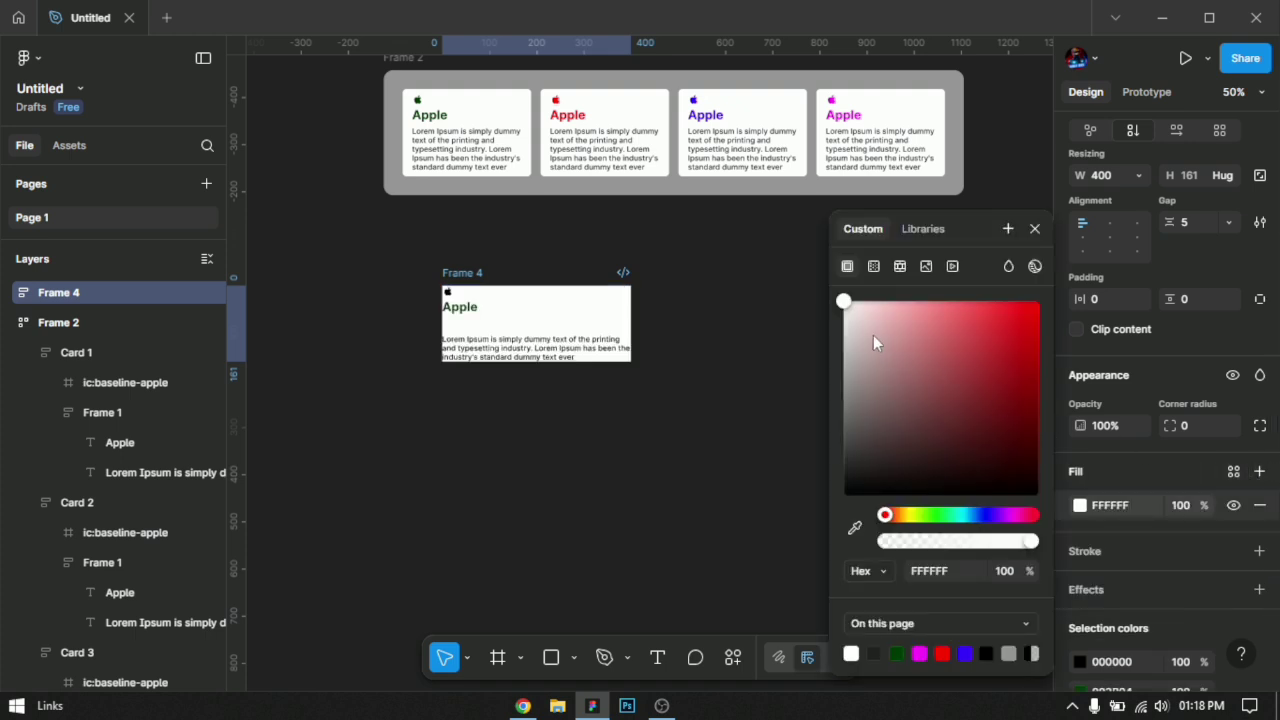
# Step: Set the new card frame's padding to 20 on all sides and its corner radius to 8
pyautogui.click(1109, 302)
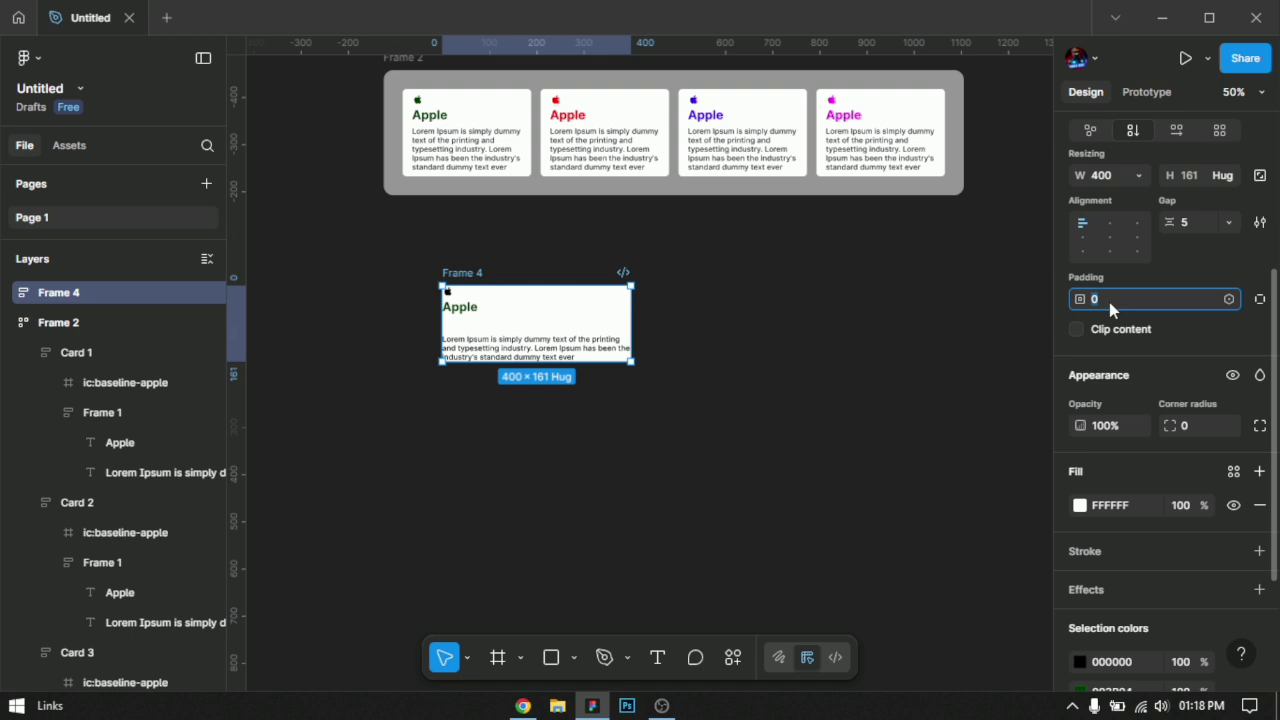
pyautogui.write('20')
pyautogui.press('Return')
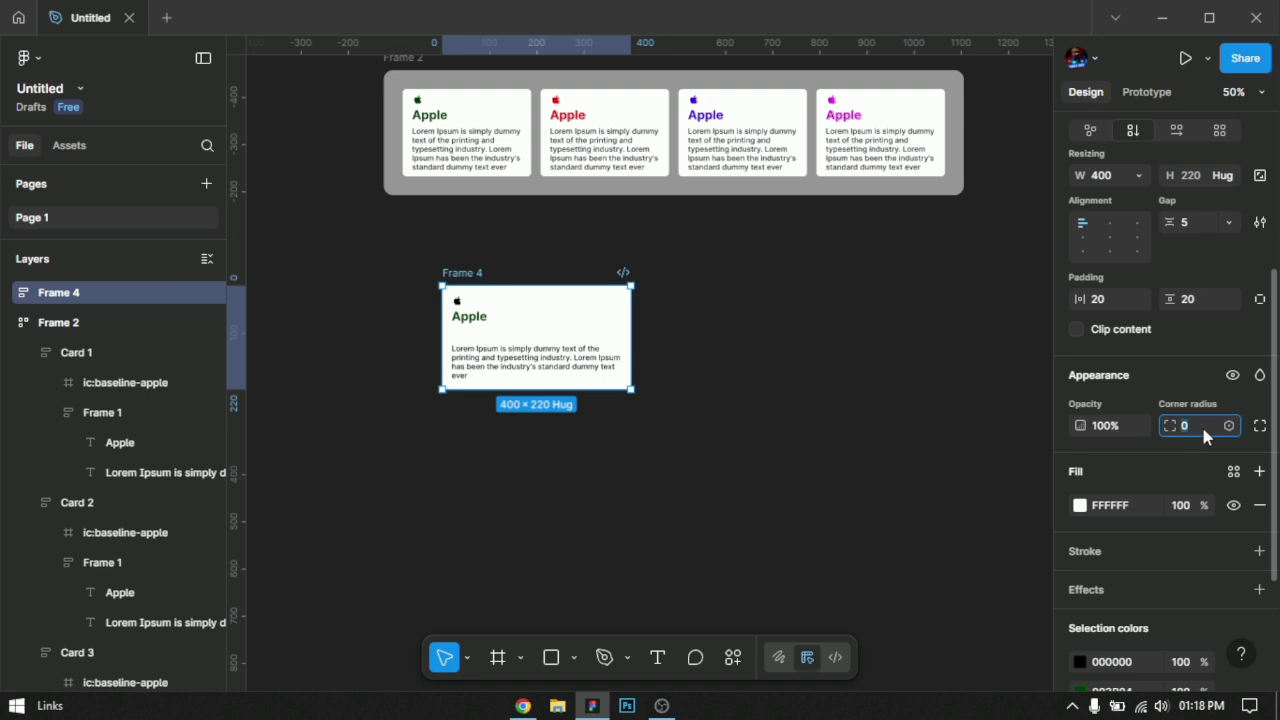
pyautogui.write('9')
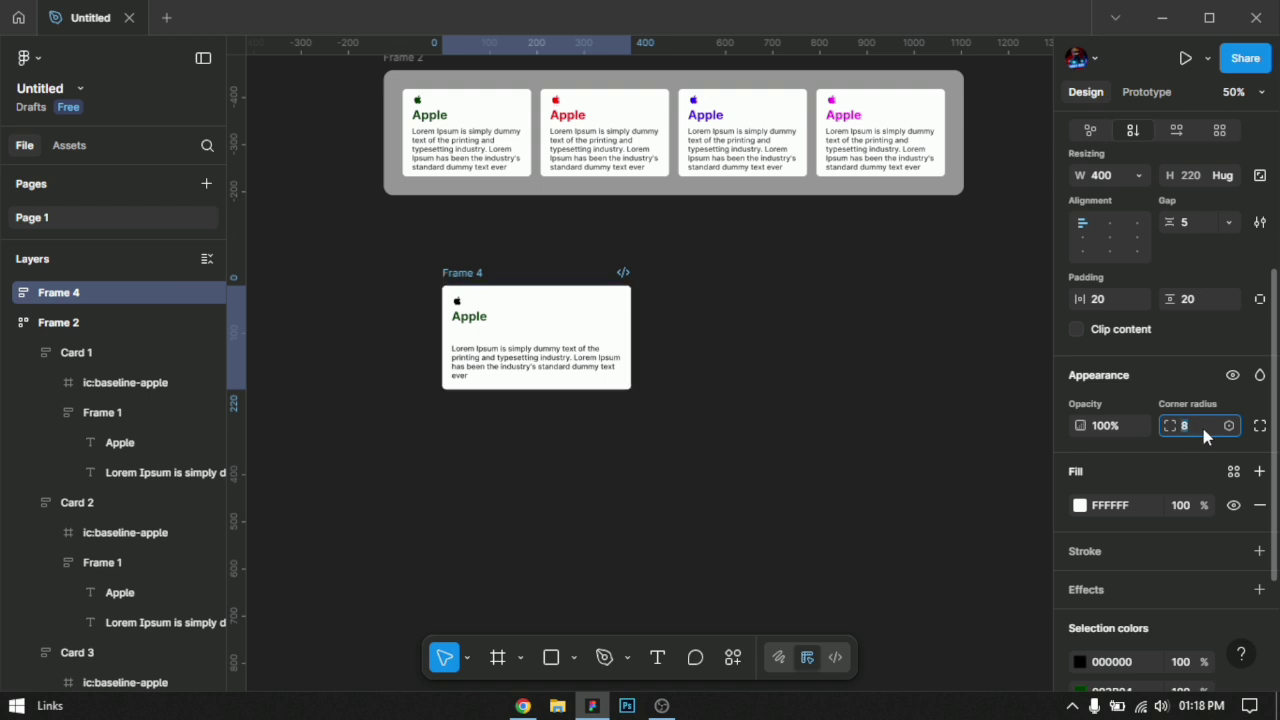
pyautogui.click(663, 452)
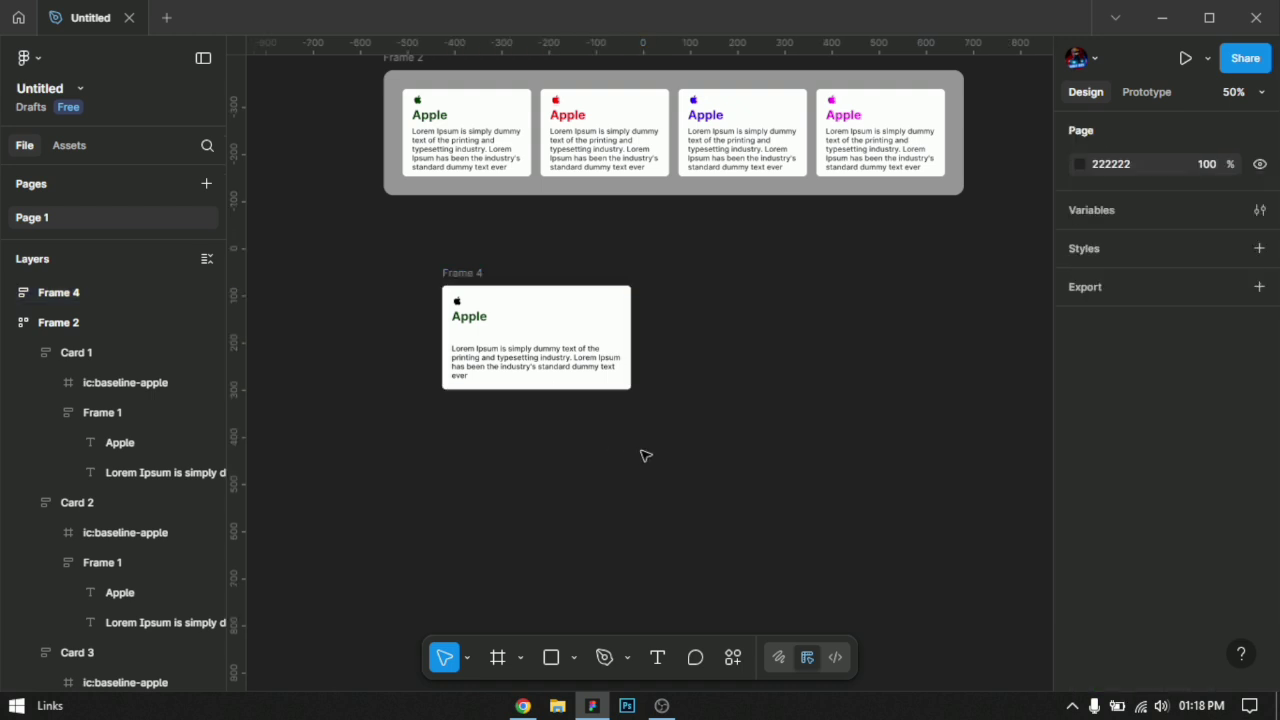
# Step: Rename the new card frame as Card 1
pyautogui.click(463, 277)
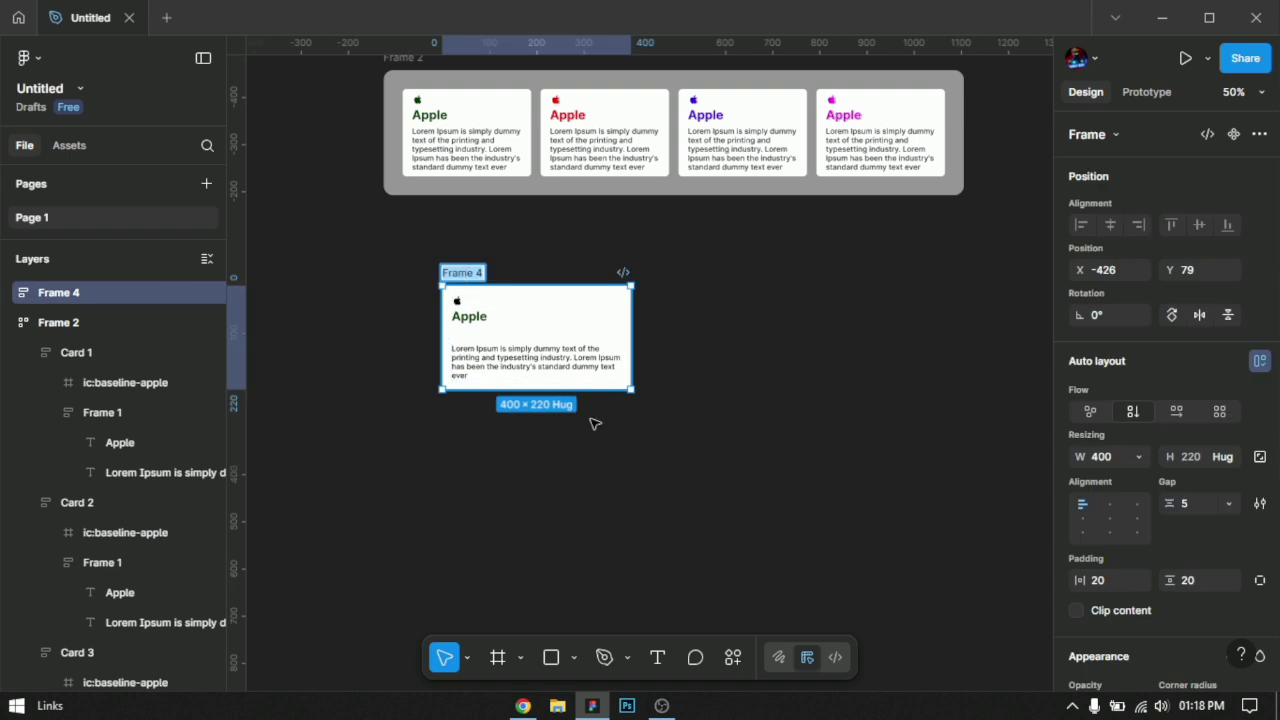
pyautogui.write('Car')
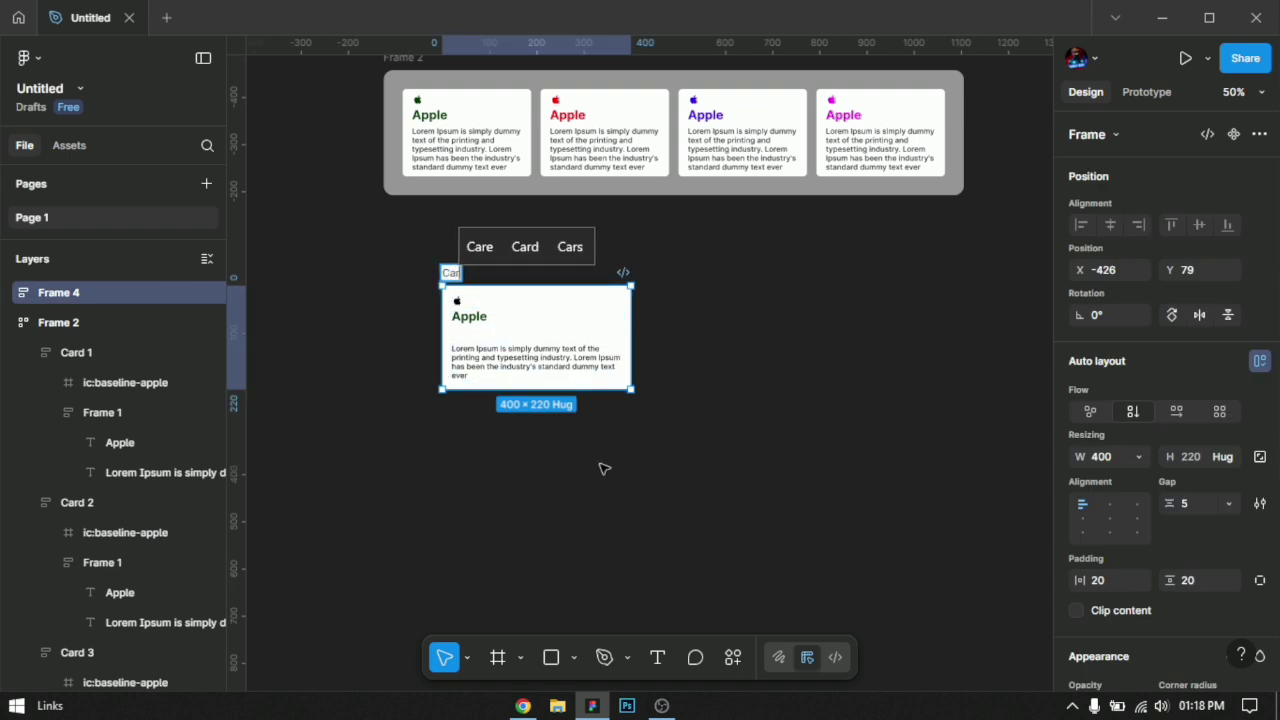
pyautogui.write('d 1')
pyautogui.press('Return')
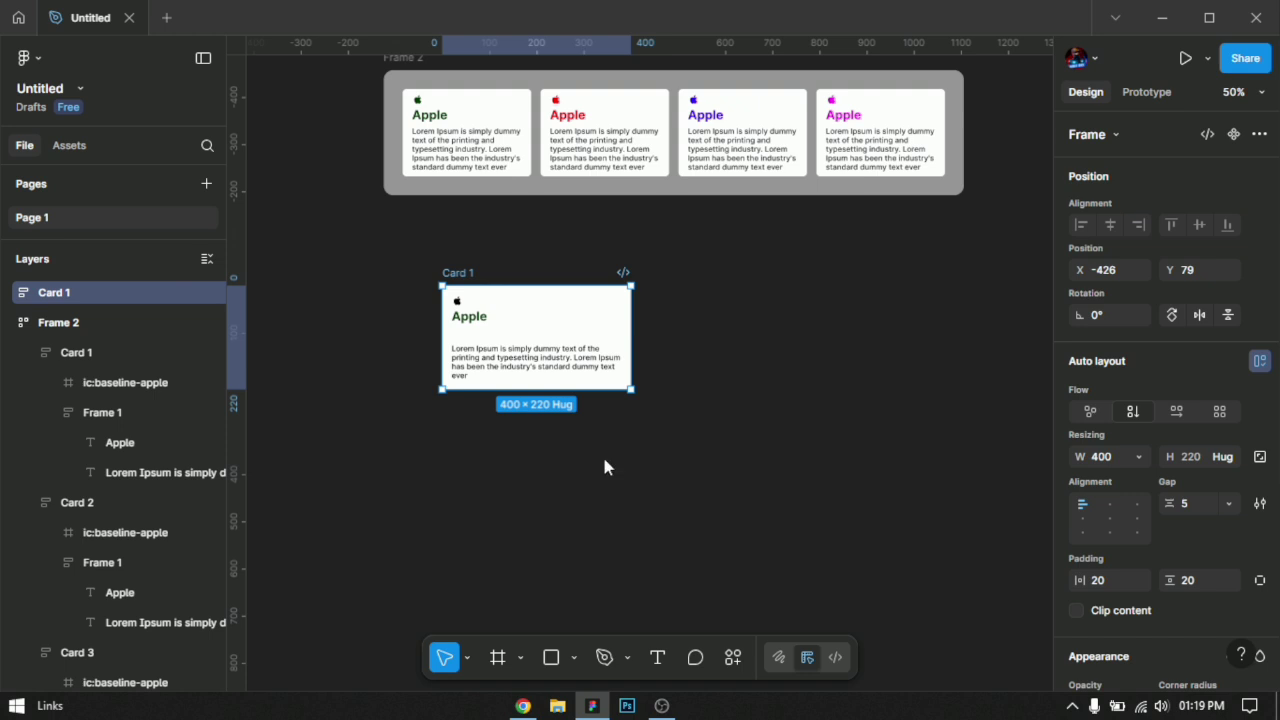
# Step: Duplicate the standalone Card 1 three times in a row and collapse the layer list
pyautogui.hotkey('ctrl', 'd')
pyautogui.hotkey('ctrl', 'd')
pyautogui.hotkey('ctrl', 'd')
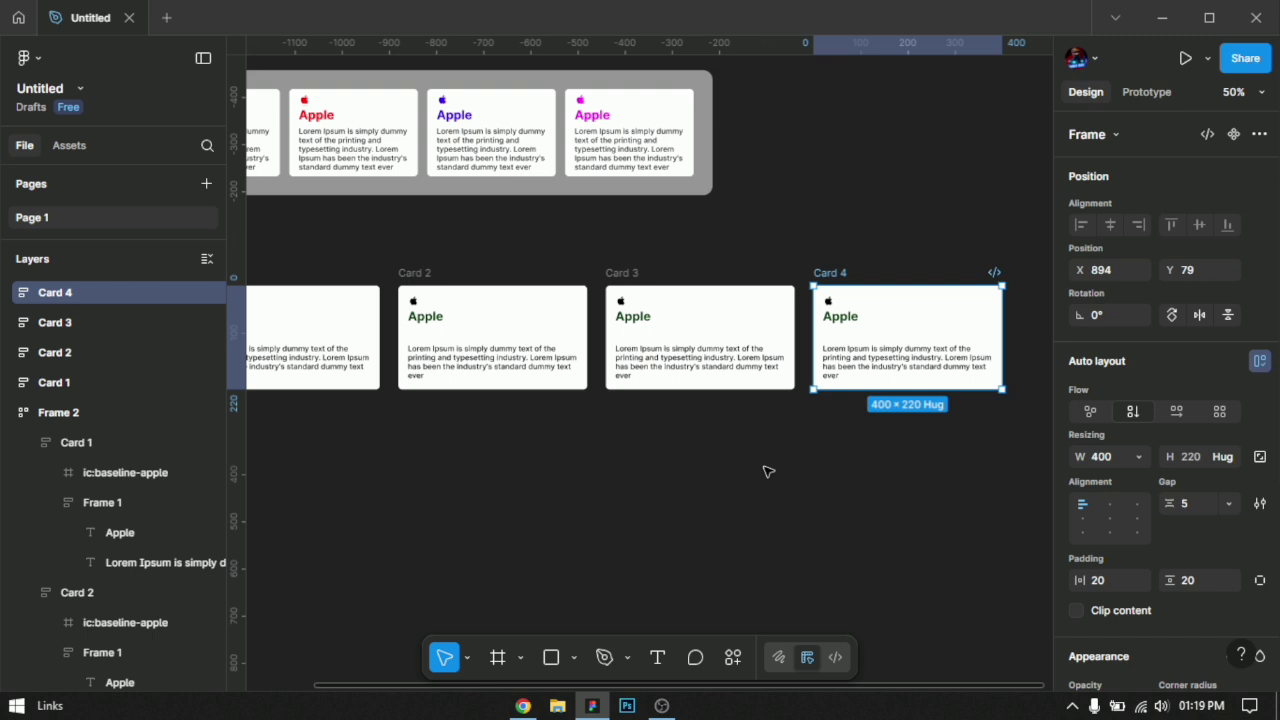
pyautogui.scroll(-2, 660, 478)
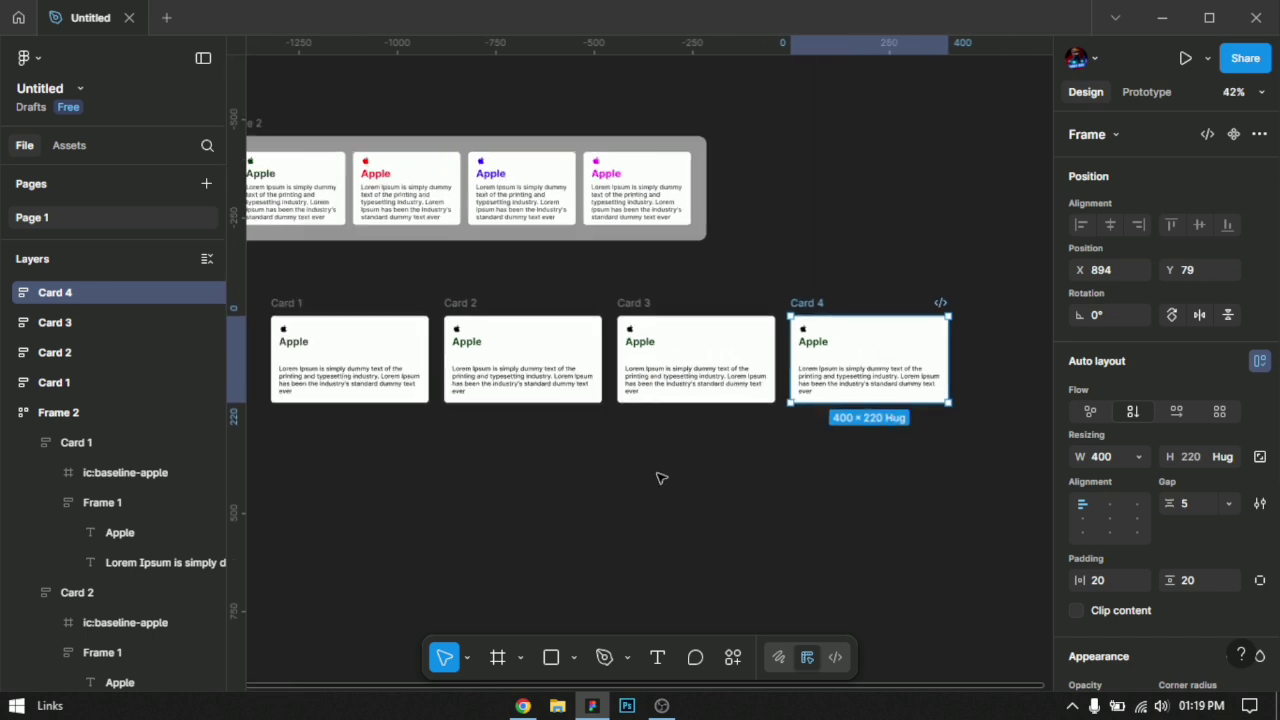
pyautogui.click(207, 261)
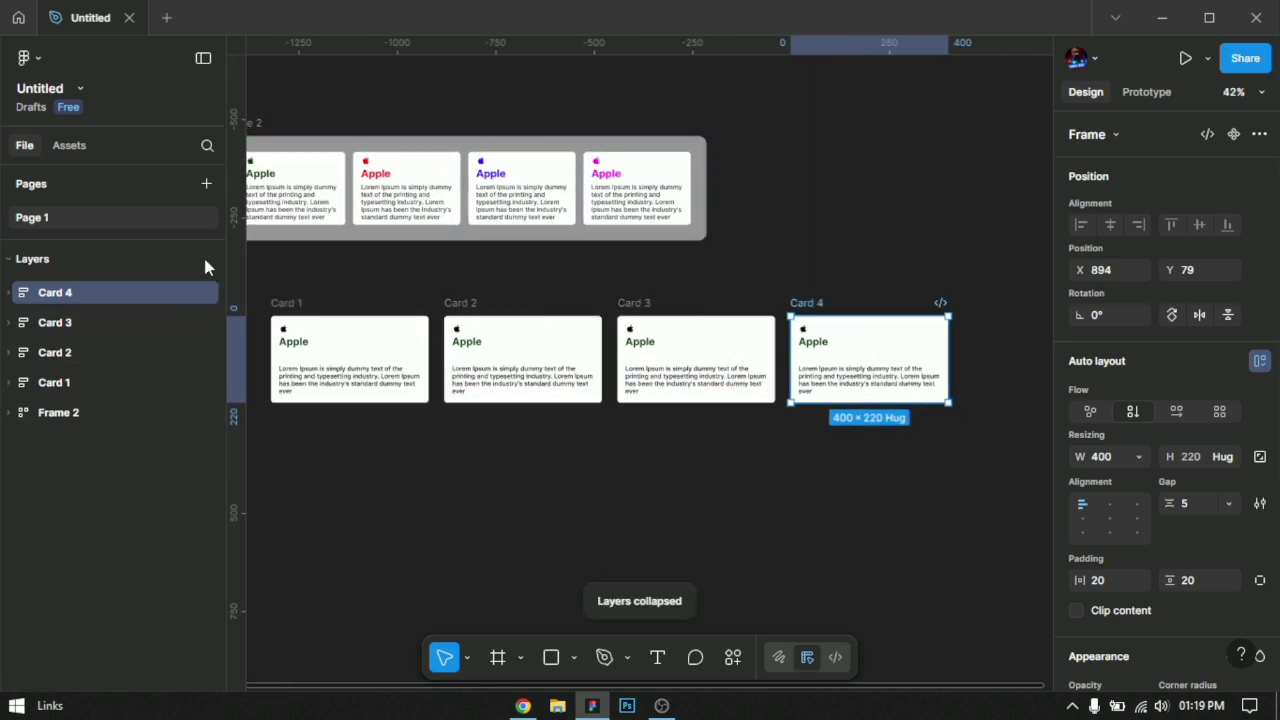
# Step: Wrap the four new cards in one horizontal auto layout frame and move it to about X -686, Y 98
pyautogui.click(696, 498)
pyautogui.moveTo(729, 499); pyautogui.dragTo(846, 503)
pyautogui.click(932, 309)
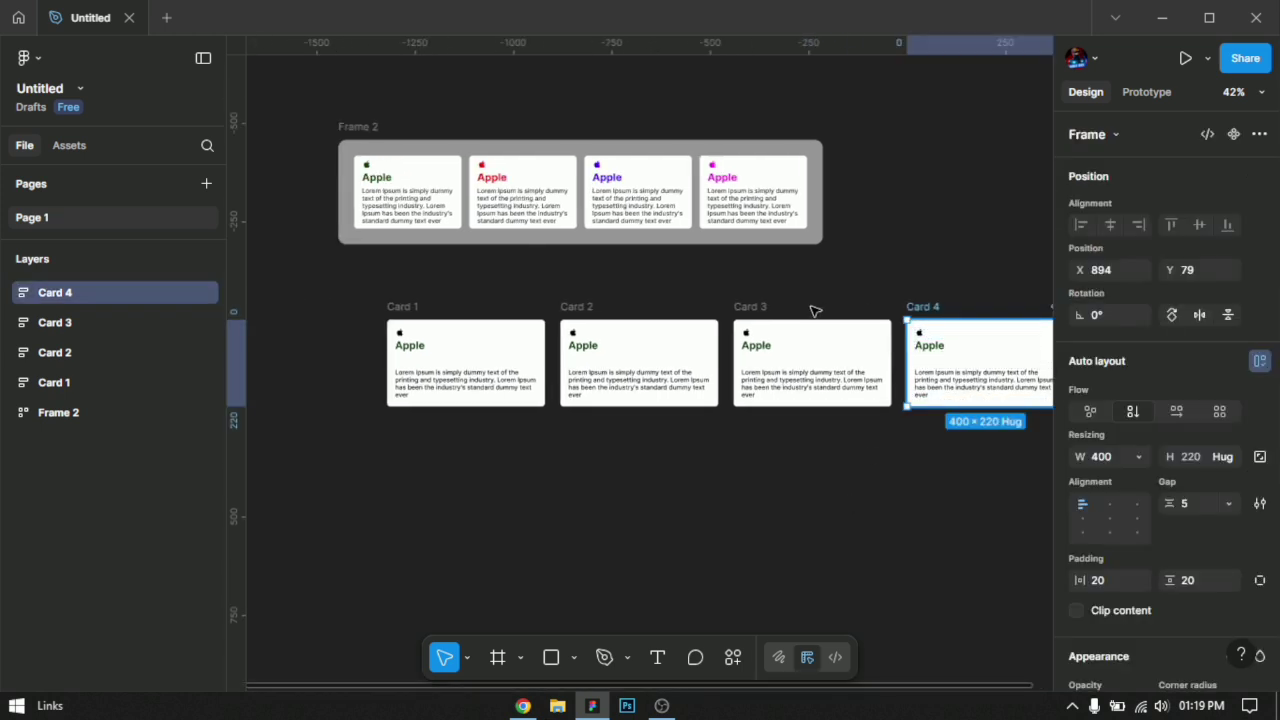
pyautogui.keyDown('shift'); pyautogui.click(750, 307); pyautogui.keyUp('shift')
pyautogui.keyDown('shift'); pyautogui.click(576, 307); pyautogui.keyUp('shift')
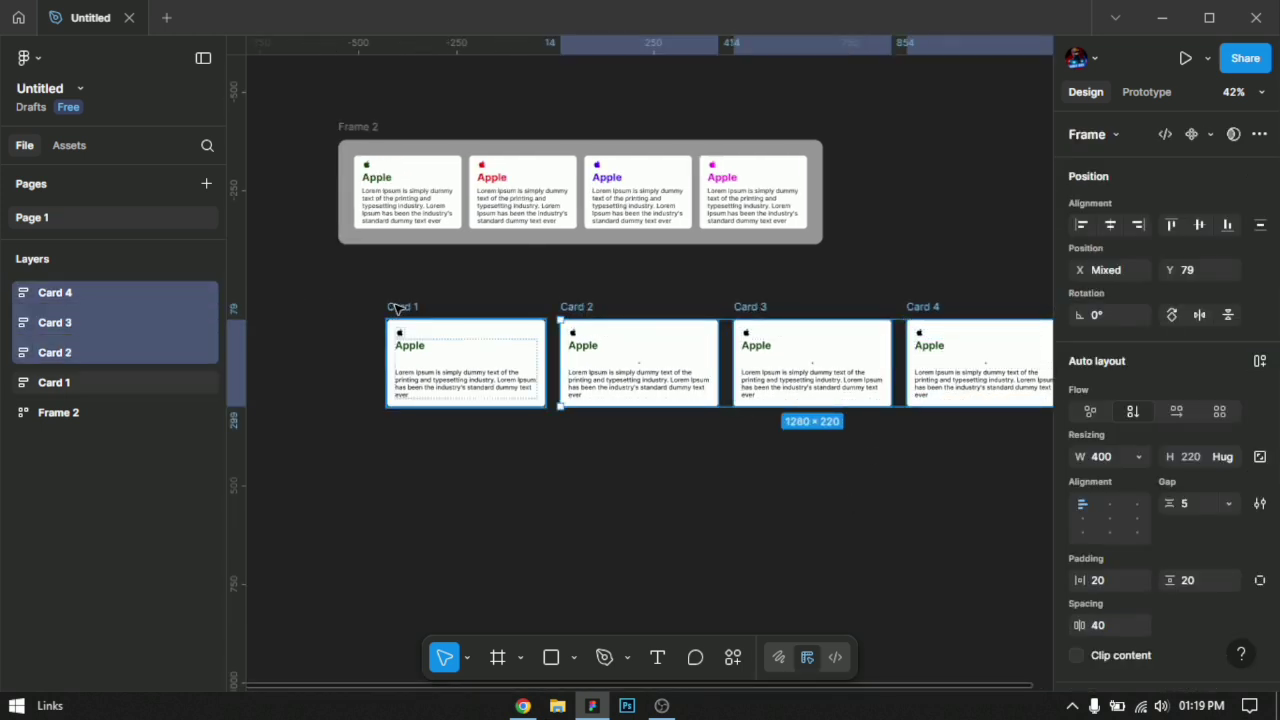
pyautogui.keyDown('shift'); pyautogui.click(398, 309); pyautogui.keyUp('shift')
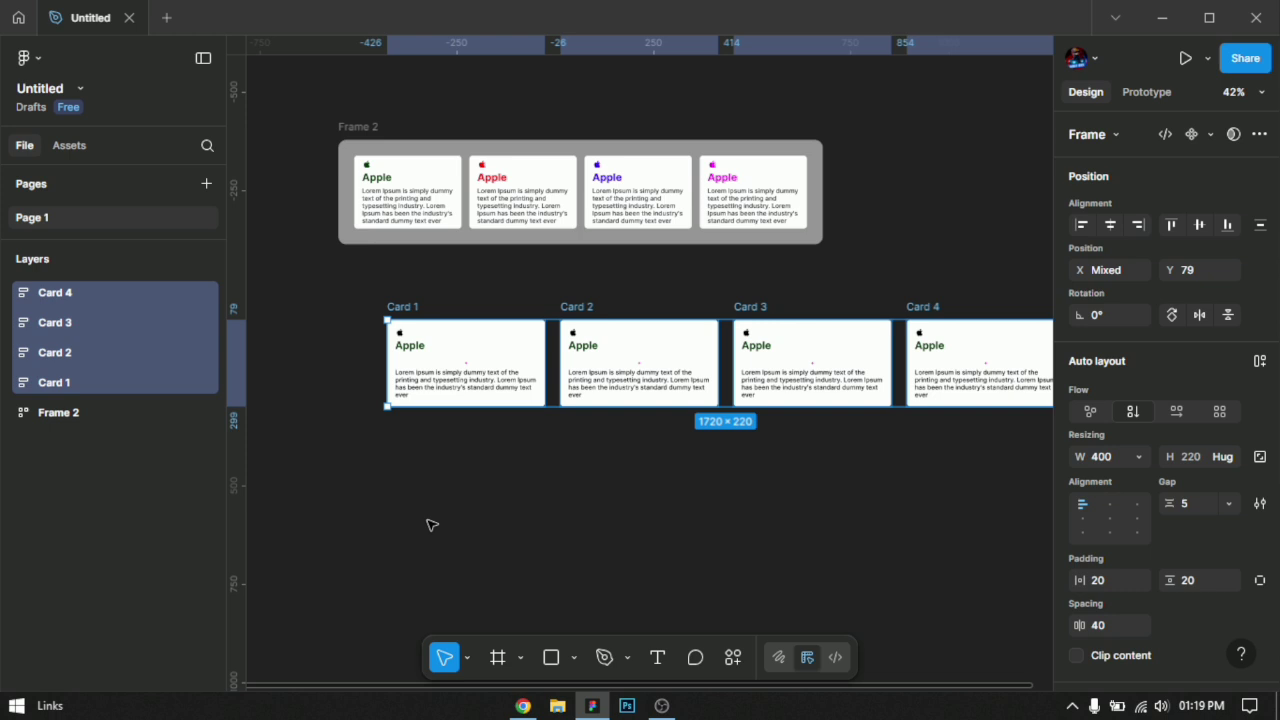
pyautogui.hotkey('shift', 'a')
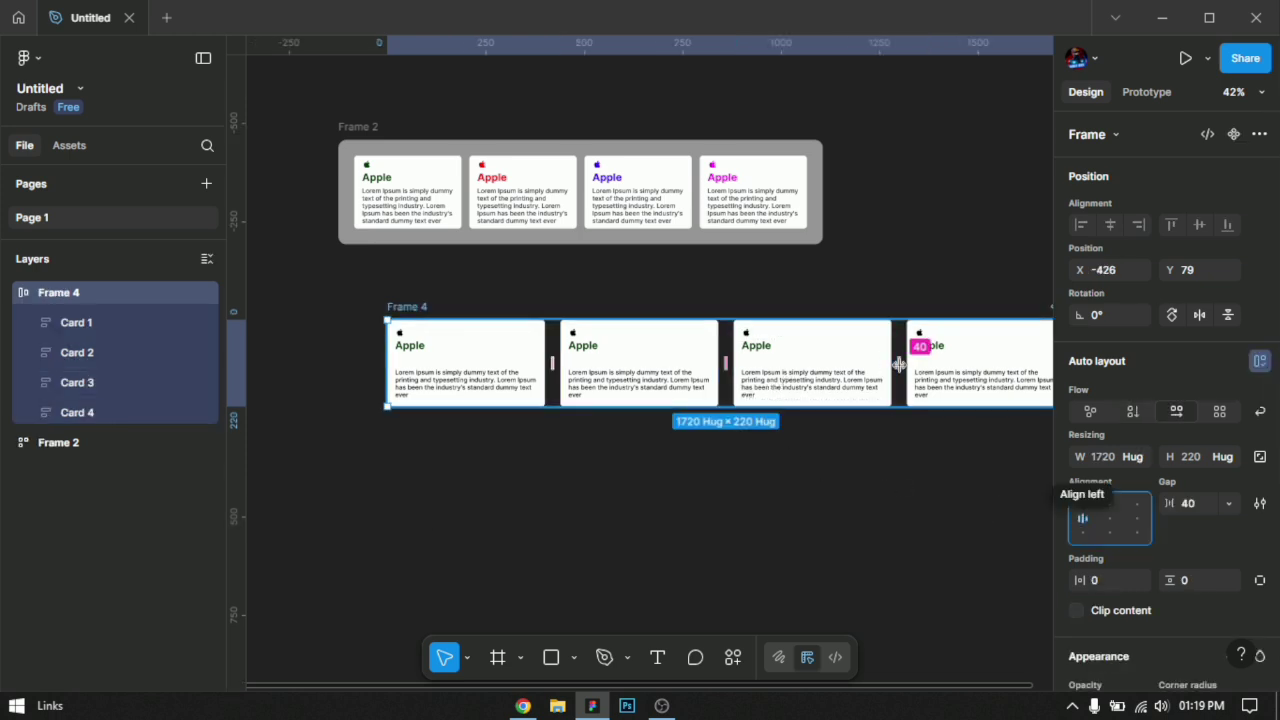
pyautogui.moveTo(828, 371); pyautogui.dragTo(697, 379)
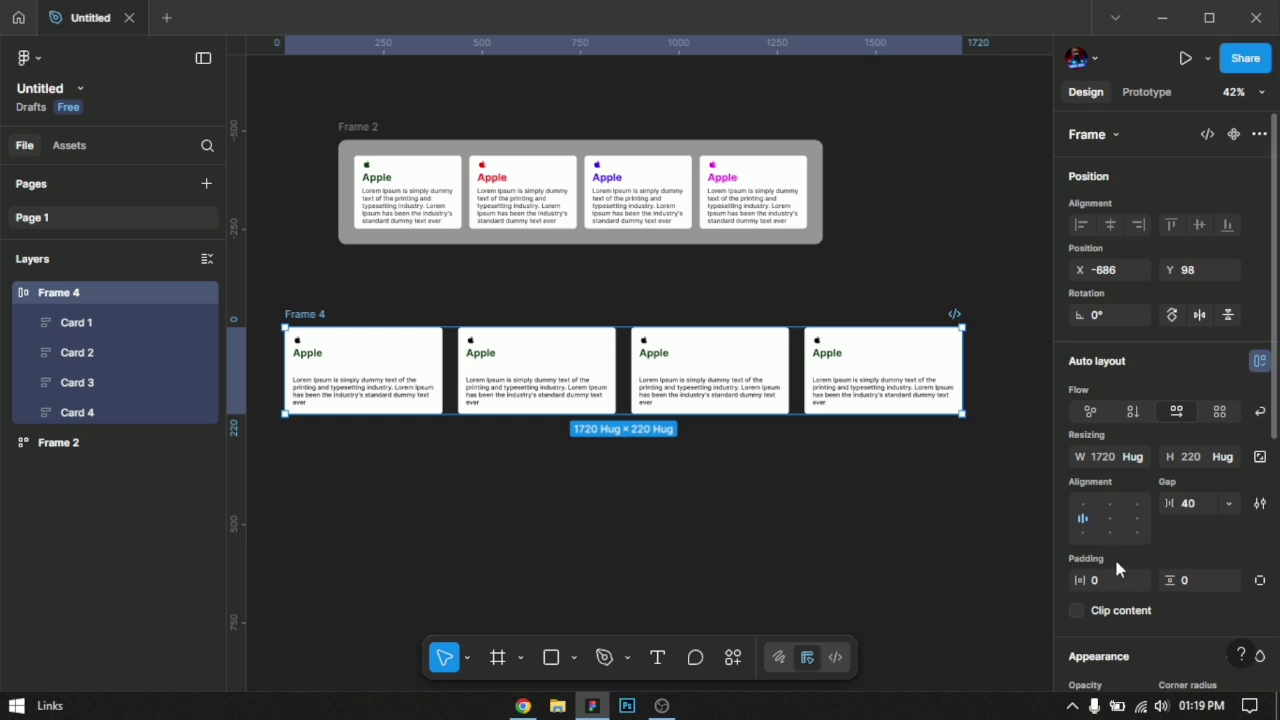
# Step: Set the outer four-card frame's padding to 30 and give it a dark red fill
pyautogui.click(1112, 582)
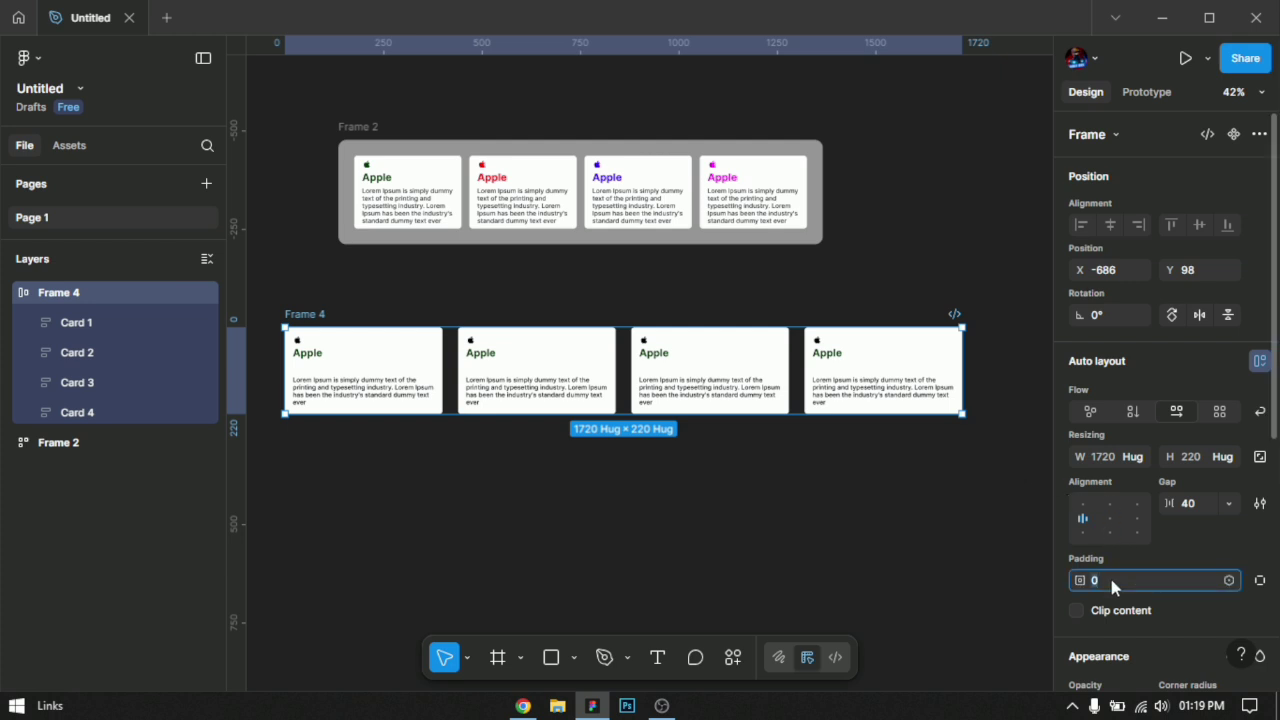
pyautogui.write('30')
pyautogui.press('Return')
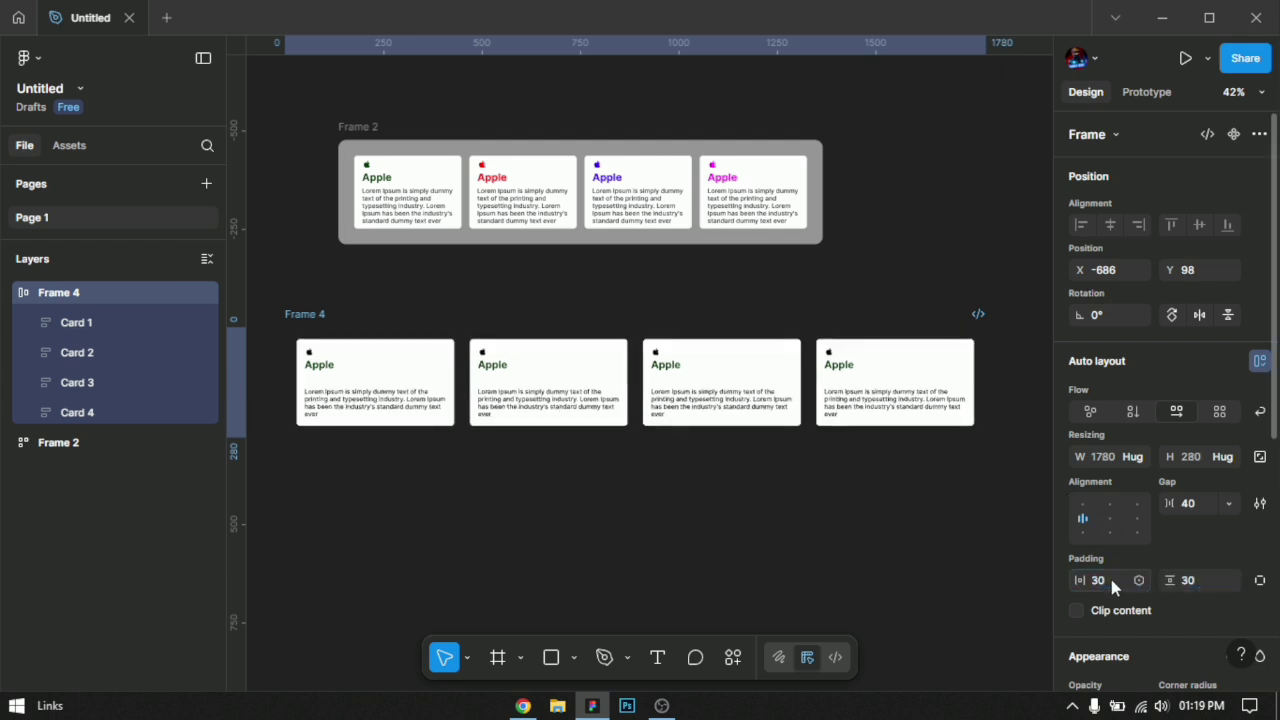
pyautogui.scroll(-5, 1213, 549)
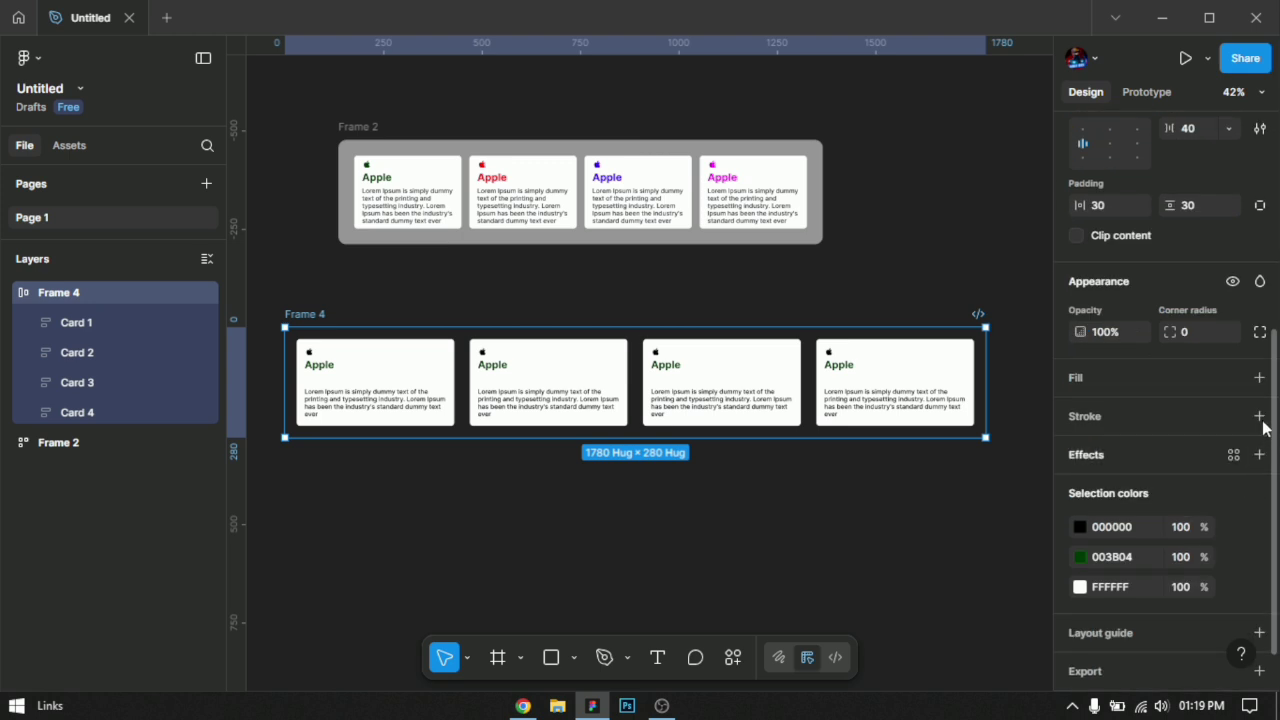
pyautogui.click(1259, 377)
pyautogui.click(1079, 411)
pyautogui.moveTo(1038, 365); pyautogui.dragTo(1095, 468)
pyautogui.click(307, 325)
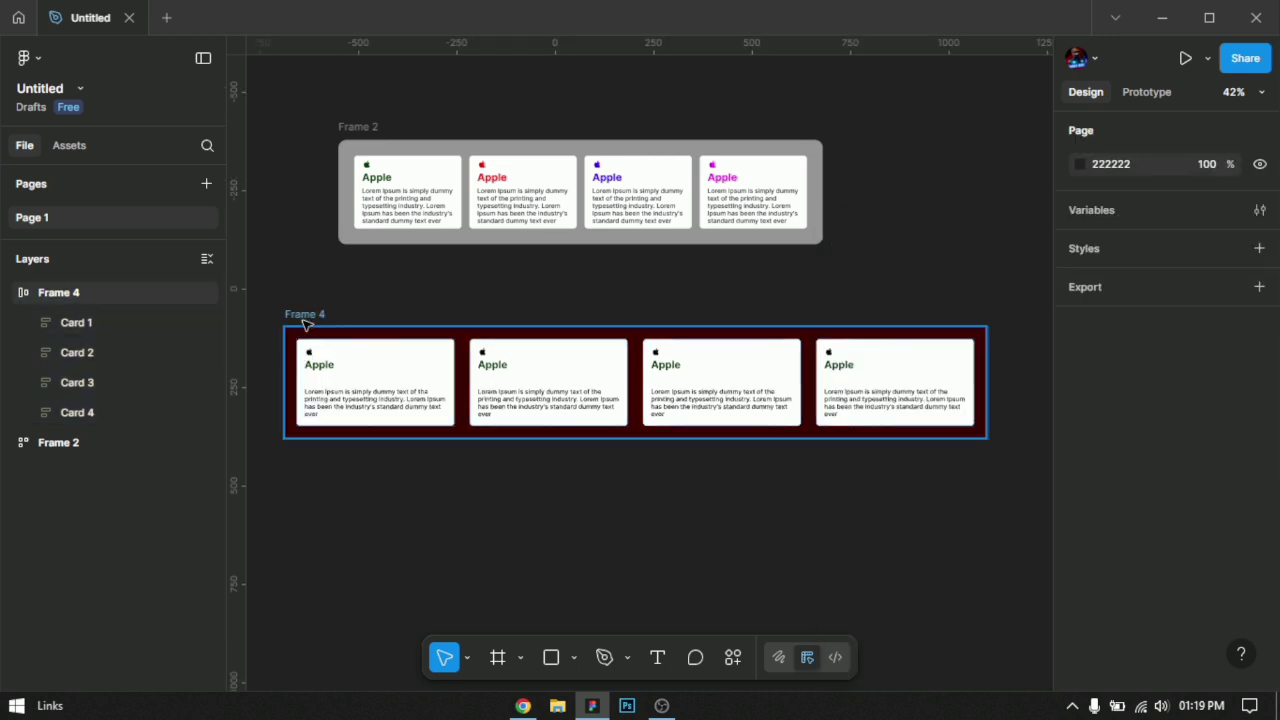
# Step: Turn on wrapping for the dark red frame's horizontal auto layout
pyautogui.click(309, 316)
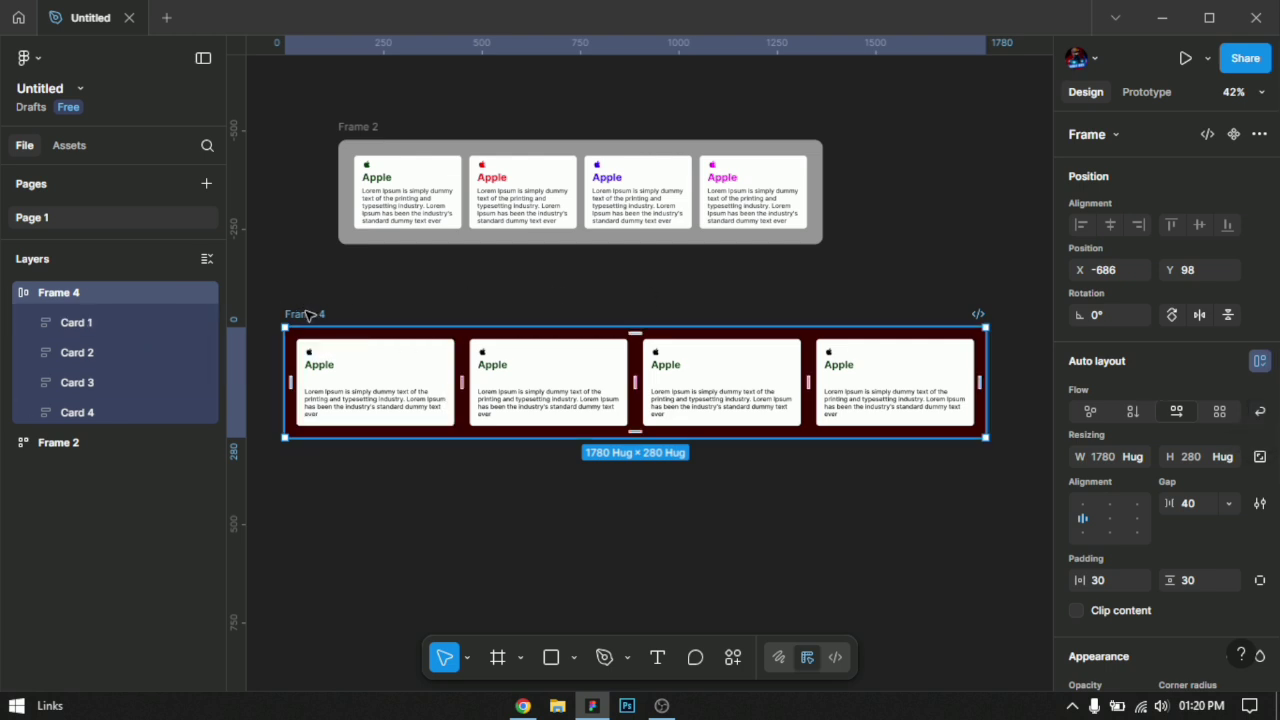
pyautogui.click(335, 295)
pyautogui.click(318, 314)
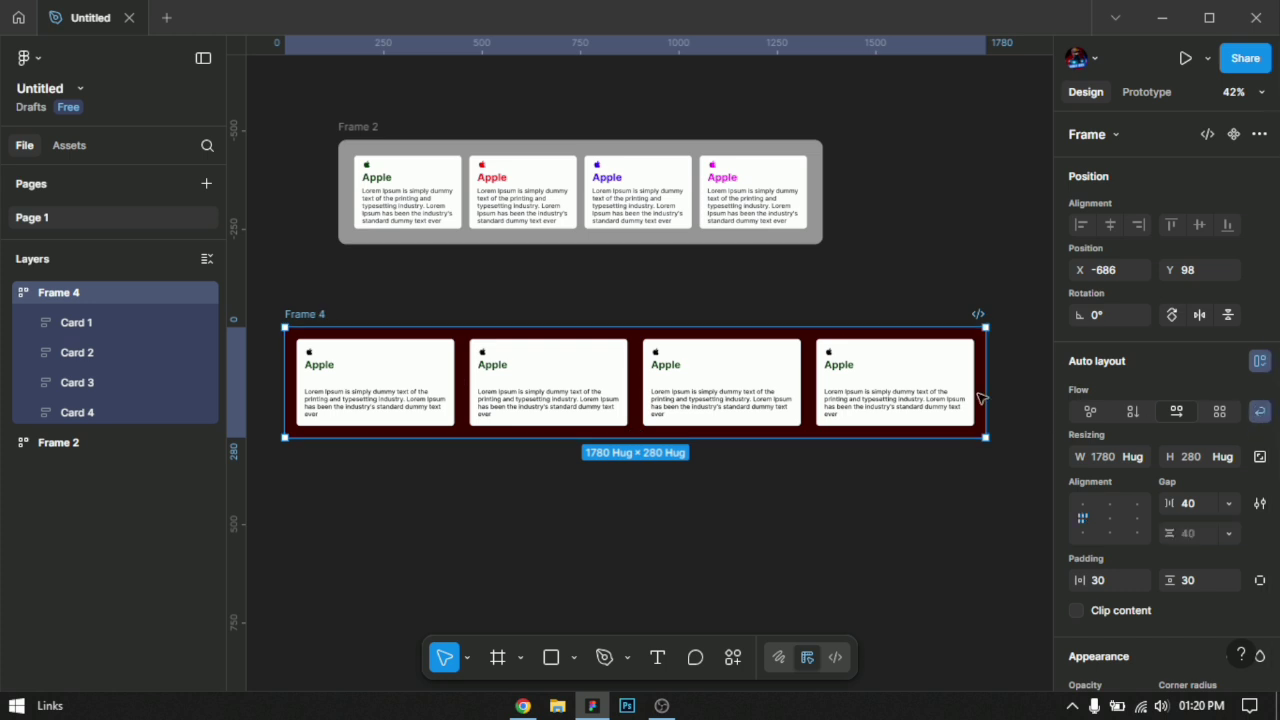
# Step: Set the width of all four cards inside the dark red frame to Fill container
pyautogui.click(893, 383)
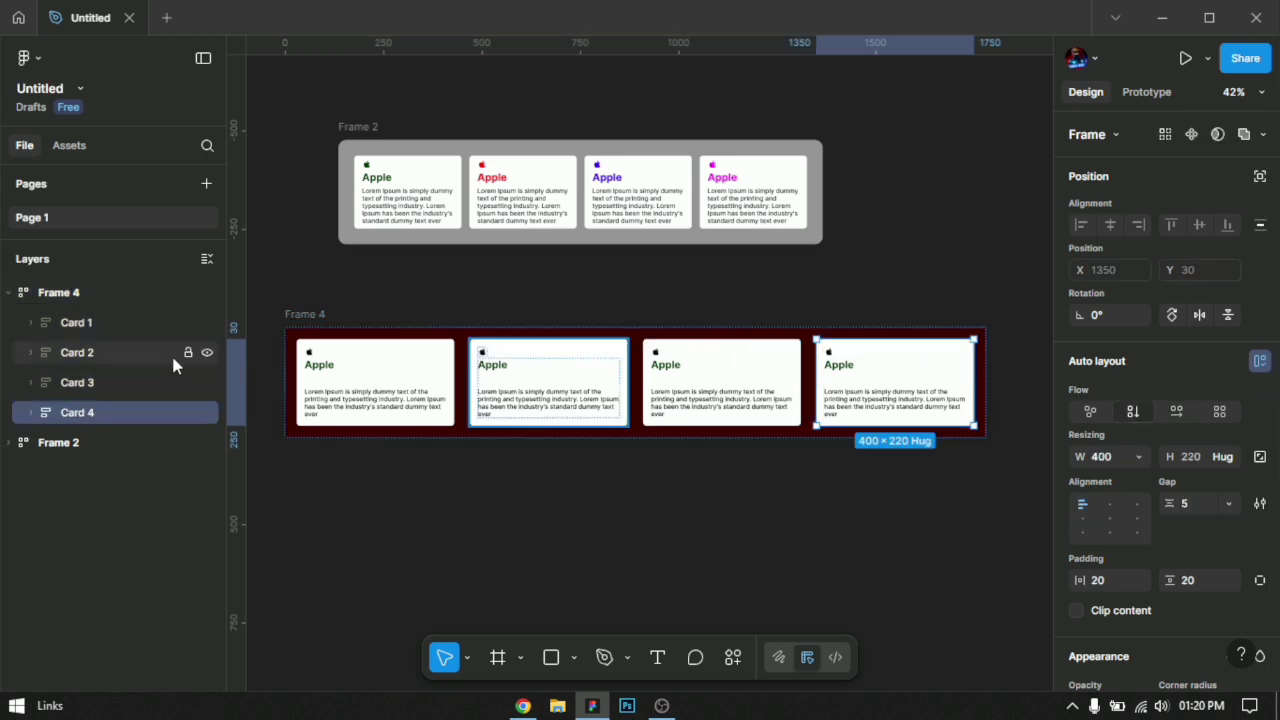
pyautogui.keyDown('shift'); pyautogui.click(134, 330); pyautogui.keyUp('shift')
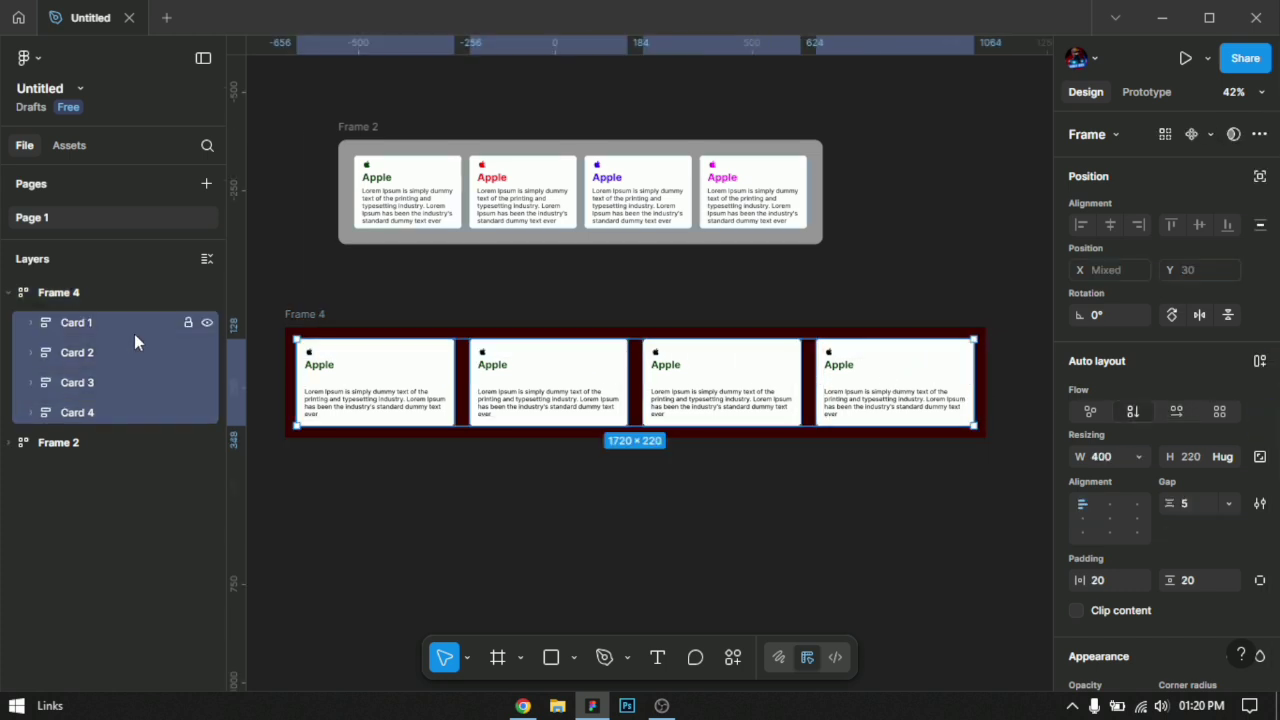
pyautogui.click(1136, 458)
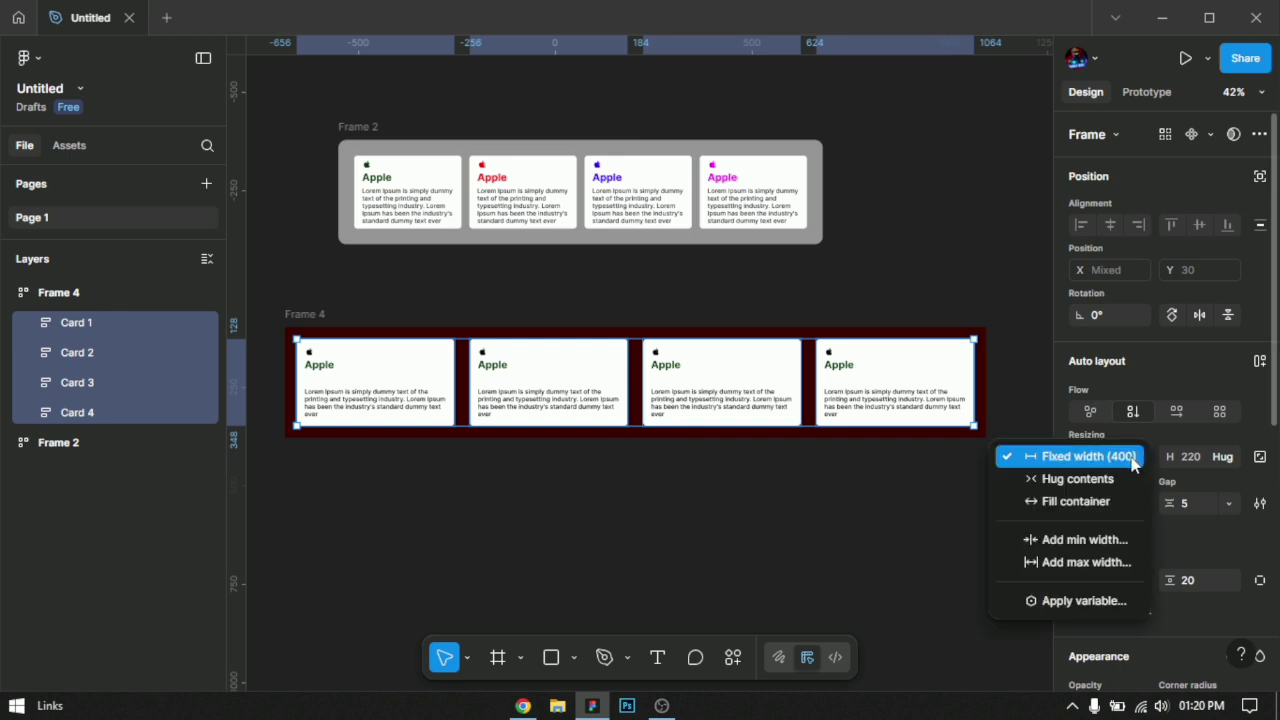
pyautogui.click(1101, 501)
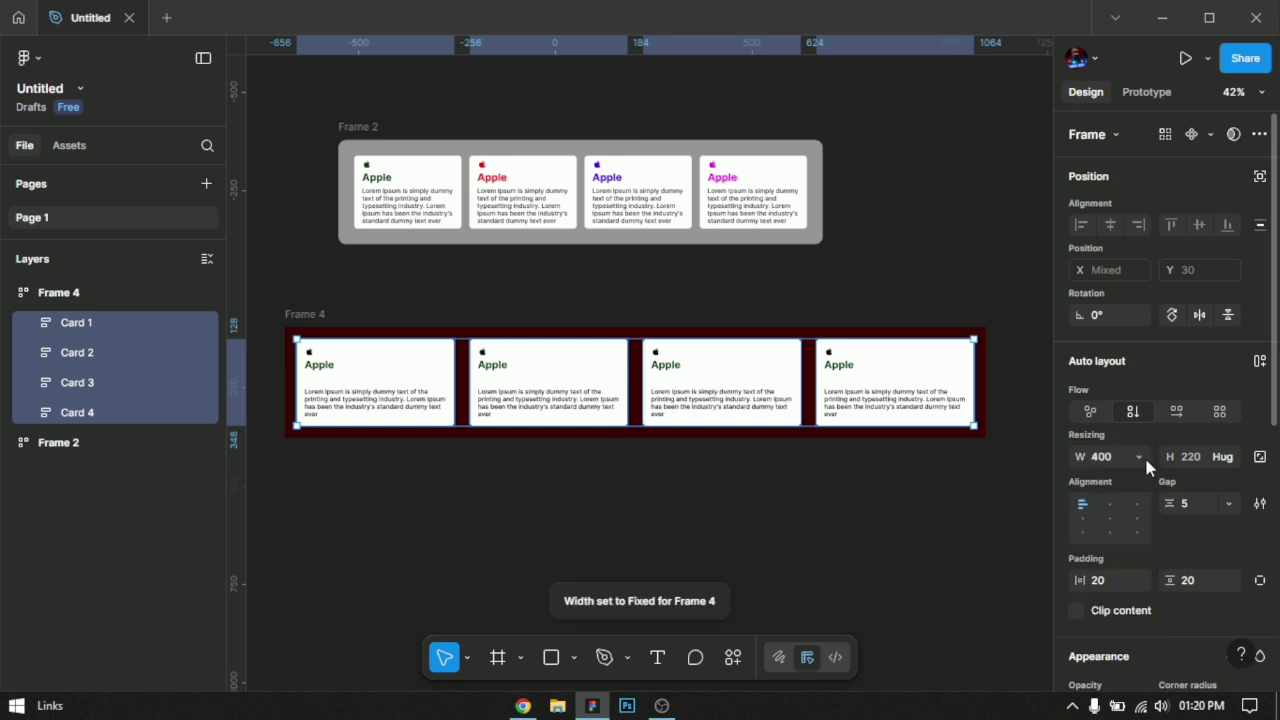
# Step: Add a minimum width of 300 to the four cards in the dark red frame
pyautogui.click(1140, 457)
pyautogui.click(1078, 495)
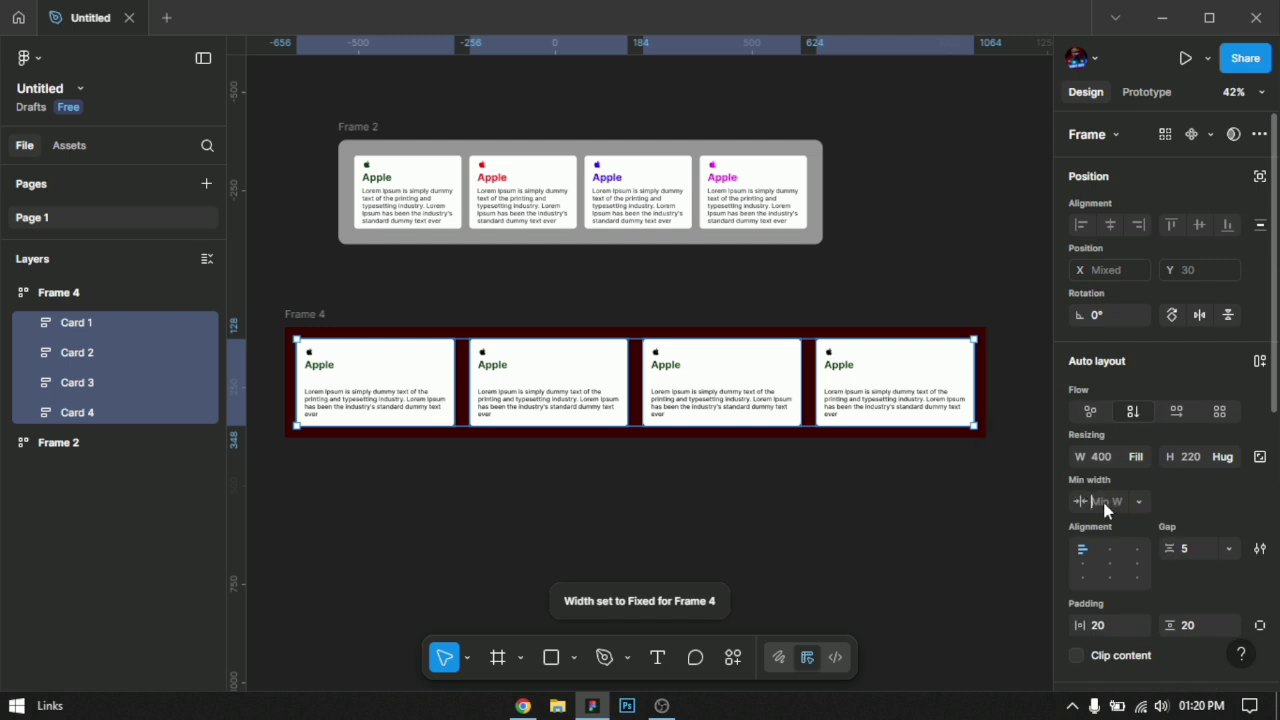
pyautogui.write('300')
pyautogui.press('Return')
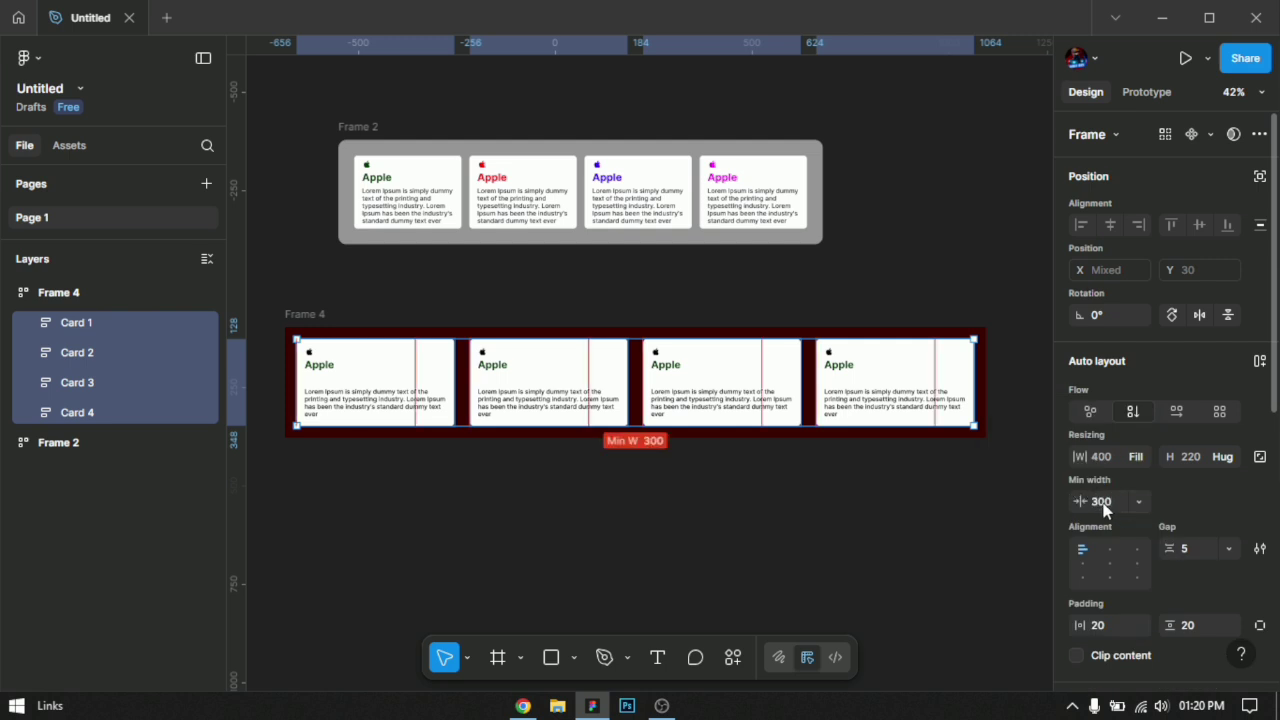
pyautogui.click(871, 517)
# Step: Reduce the gap between the cards in the dark red frame to 20 and narrow the frame to about 1441 wide
pyautogui.click(310, 316)
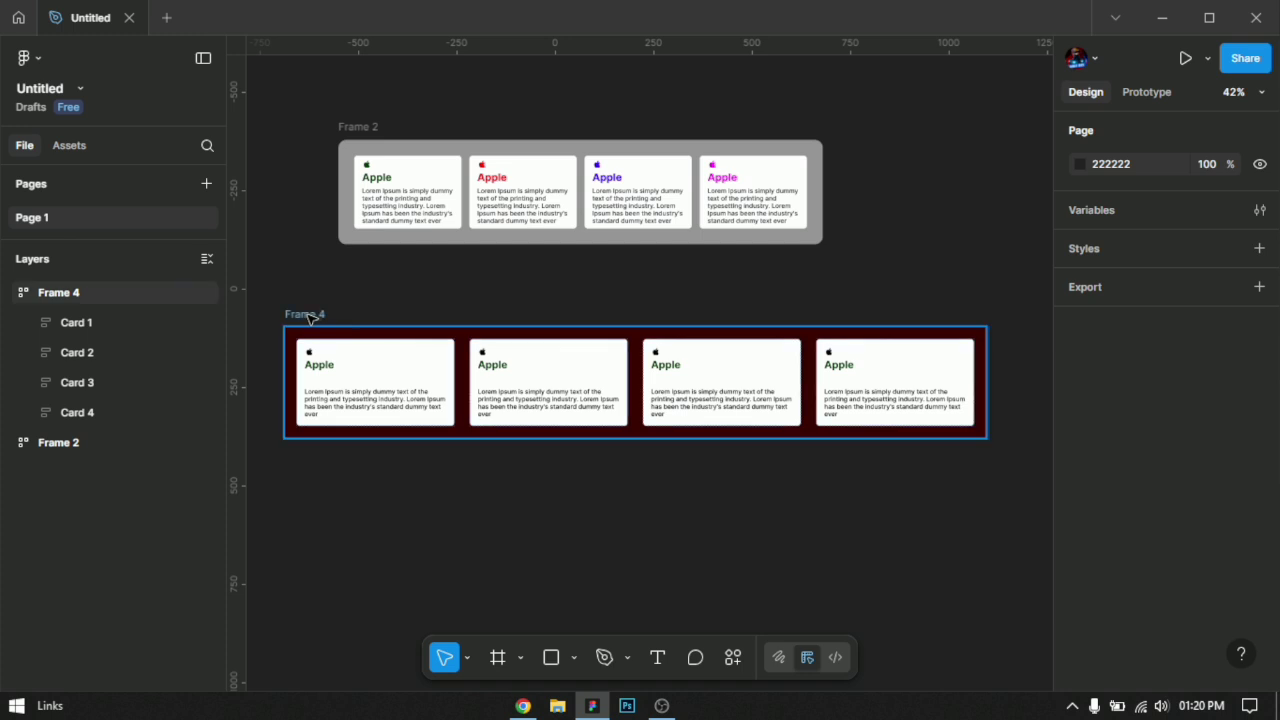
pyautogui.click(1202, 503)
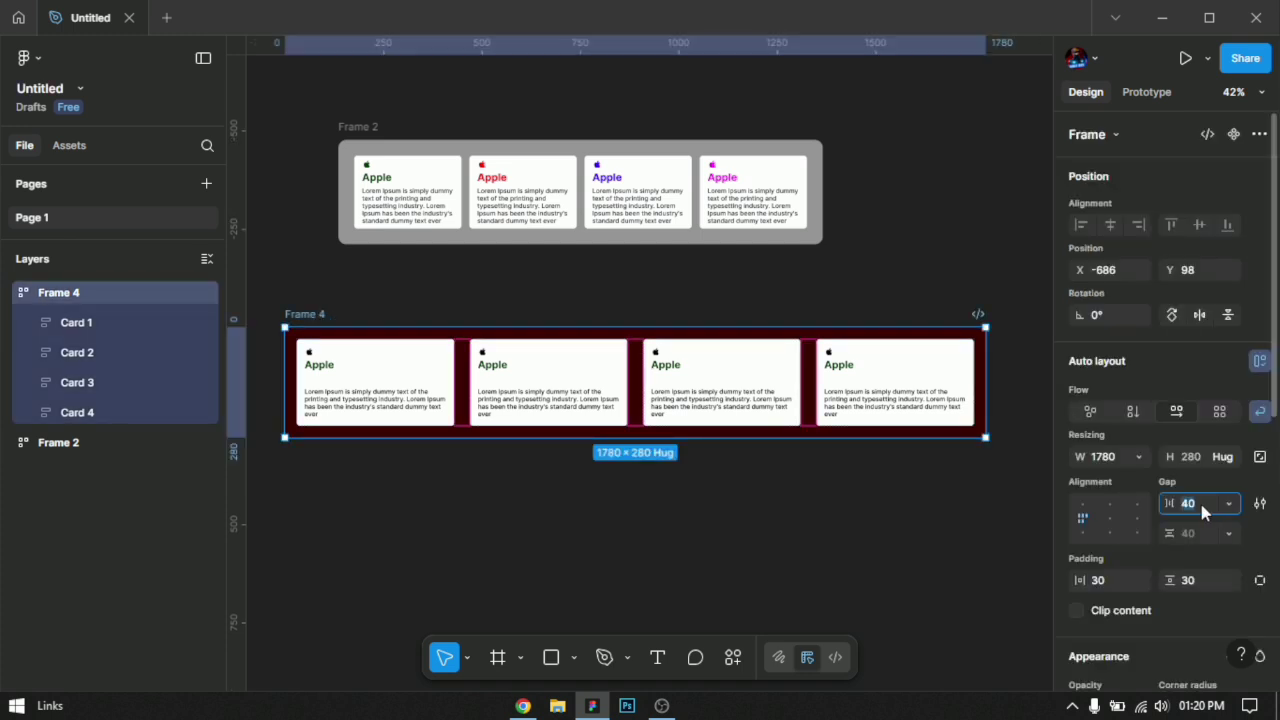
pyautogui.hotkey('shift', 'Down')
pyautogui.hotkey('shift', 'Down')
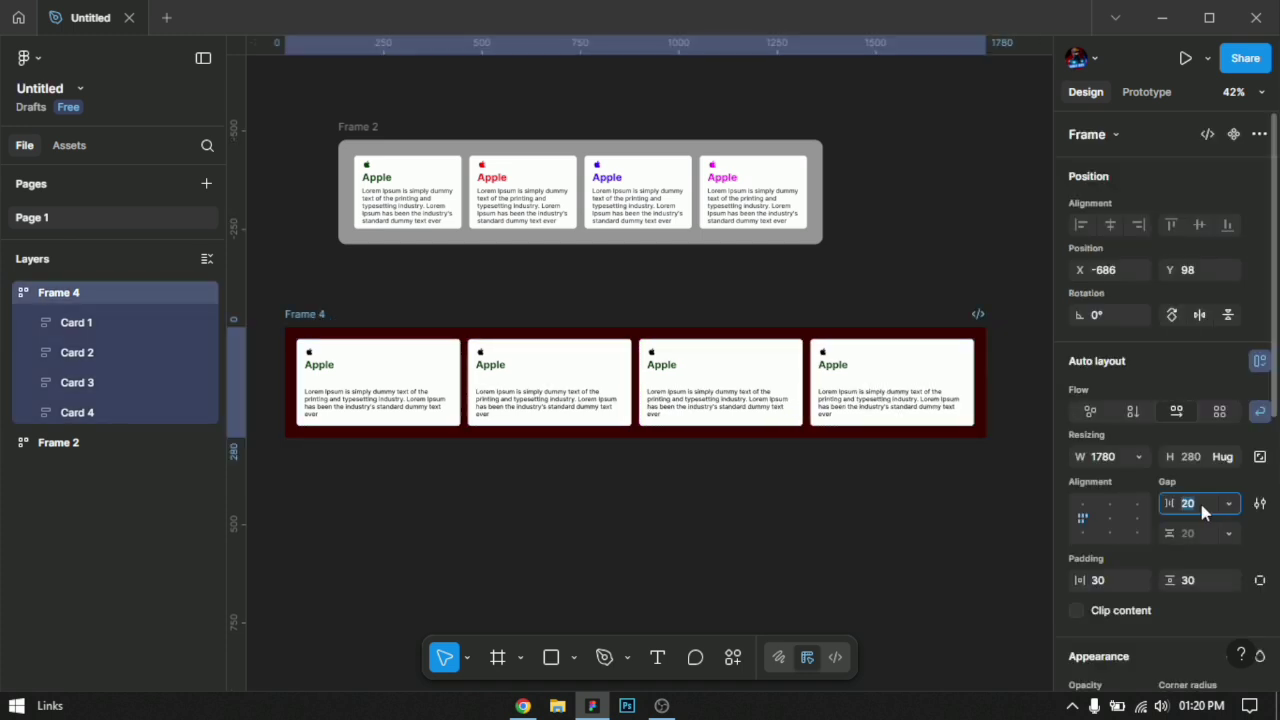
pyautogui.click(990, 490)
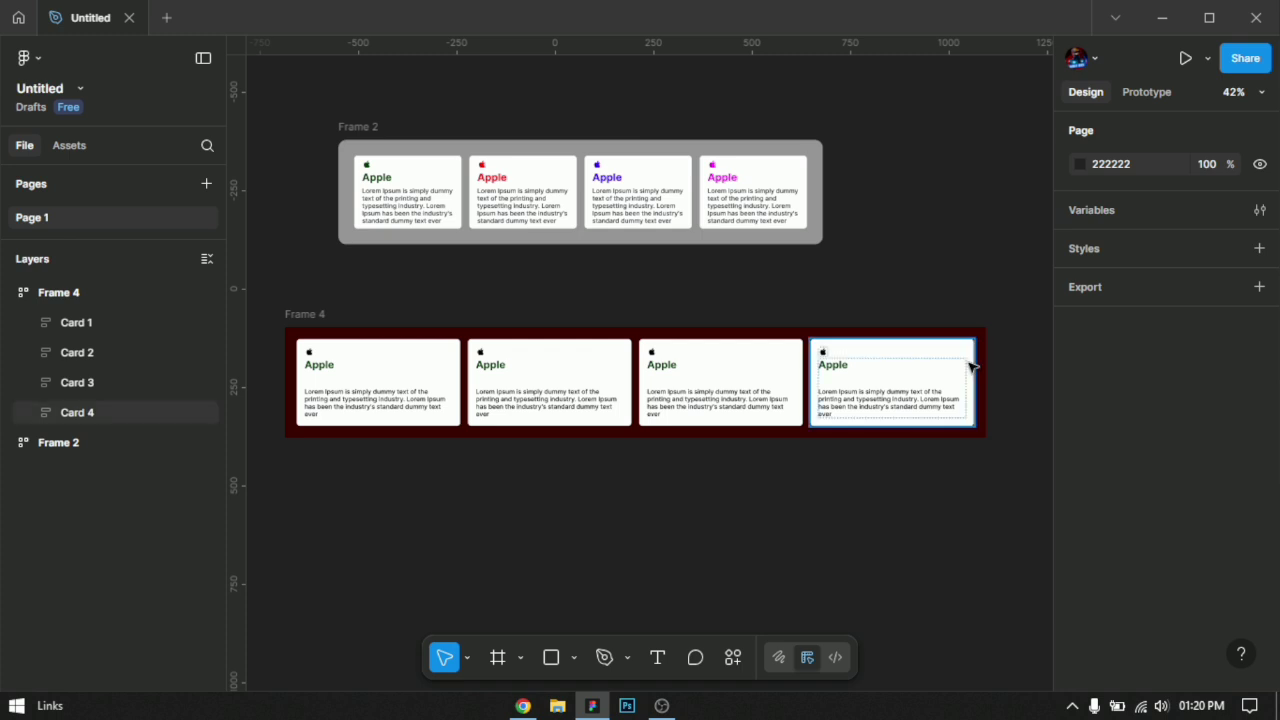
pyautogui.click(297, 318)
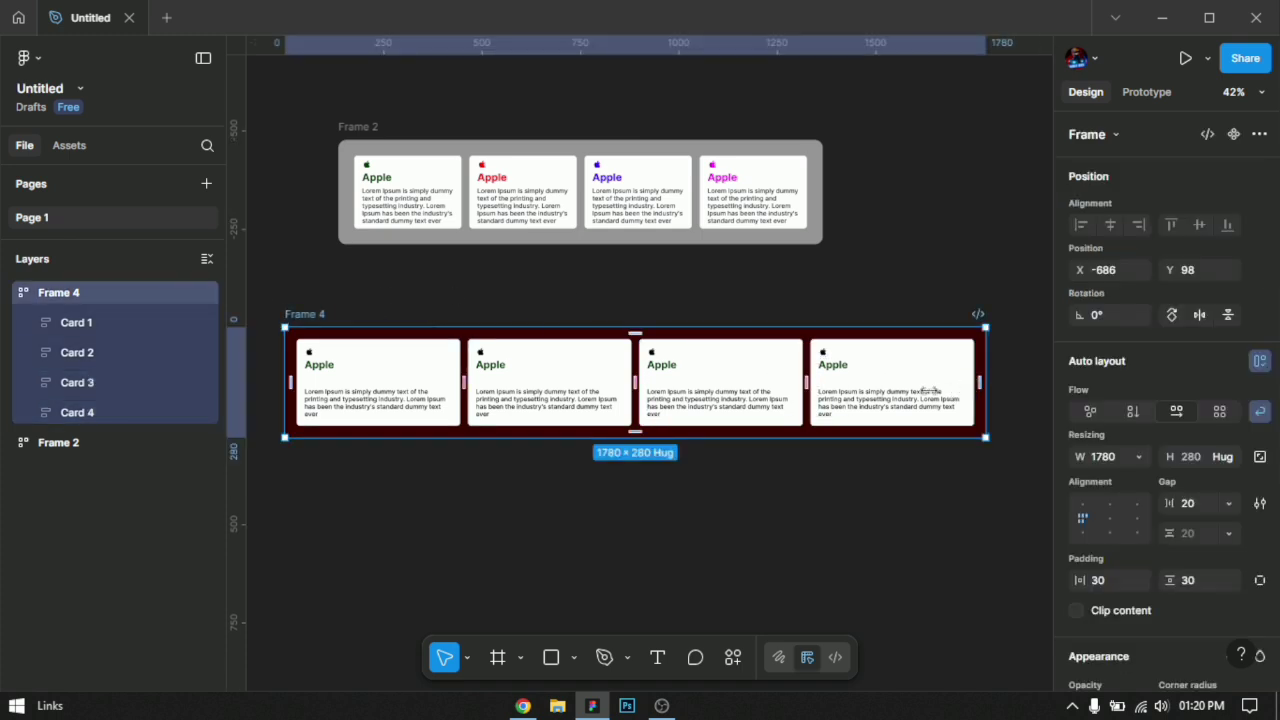
pyautogui.moveTo(930, 390); pyautogui.dragTo(850, 396)
# Step: Set the minimum width of all four cards in the dark red frame to 200
pyautogui.click(800, 395)
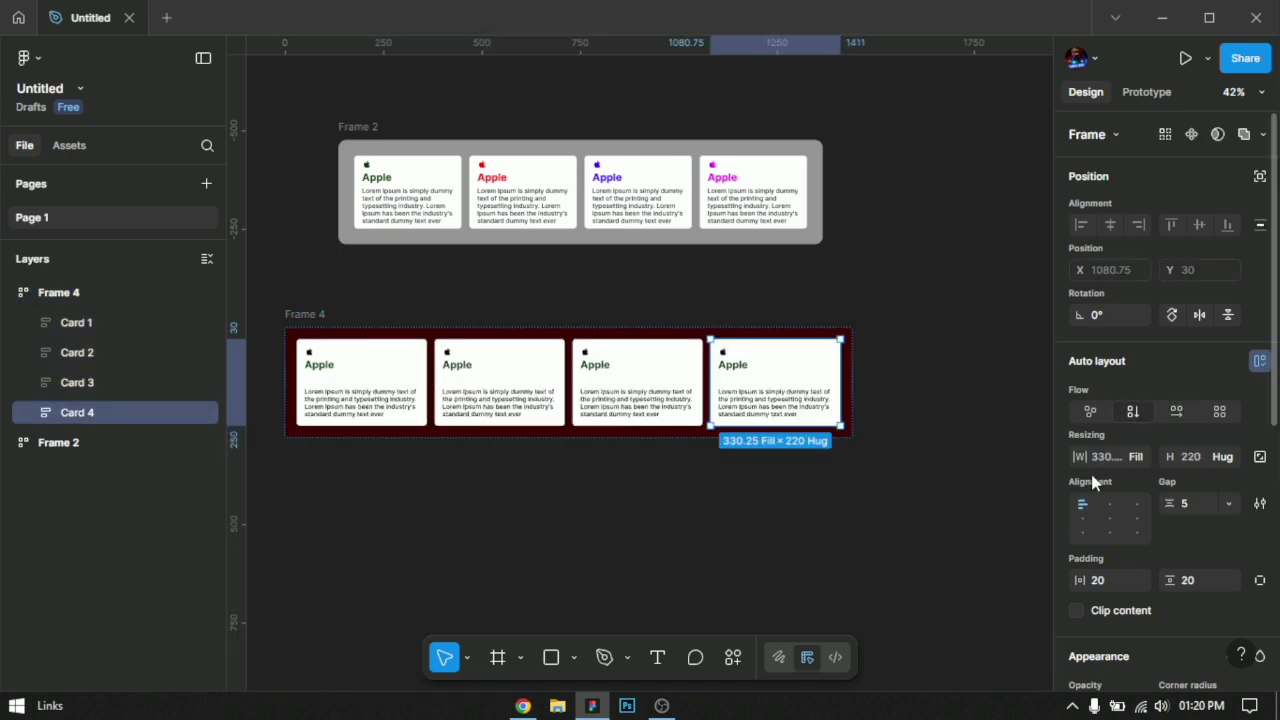
pyautogui.keyDown('shift'); pyautogui.click(625, 407); pyautogui.keyUp('shift')
pyautogui.keyDown('shift'); pyautogui.click(515, 398); pyautogui.keyUp('shift')
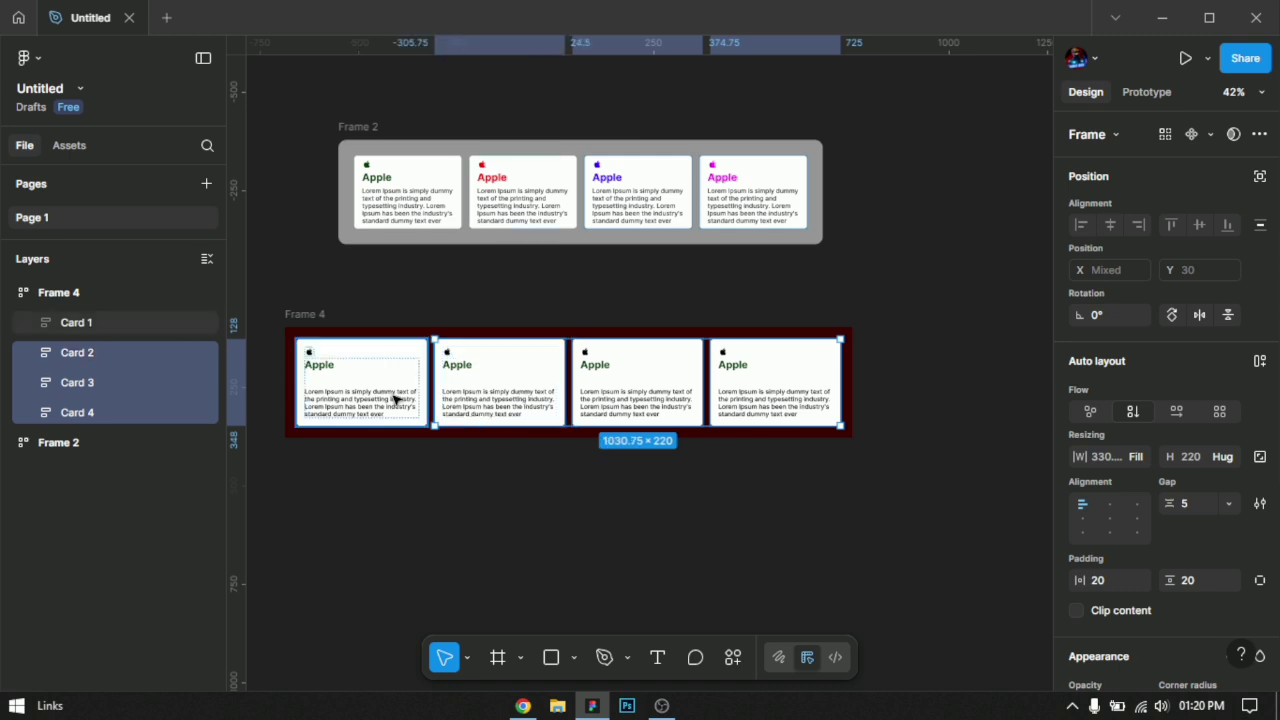
pyautogui.keyDown('shift'); pyautogui.click(395, 400); pyautogui.keyUp('shift')
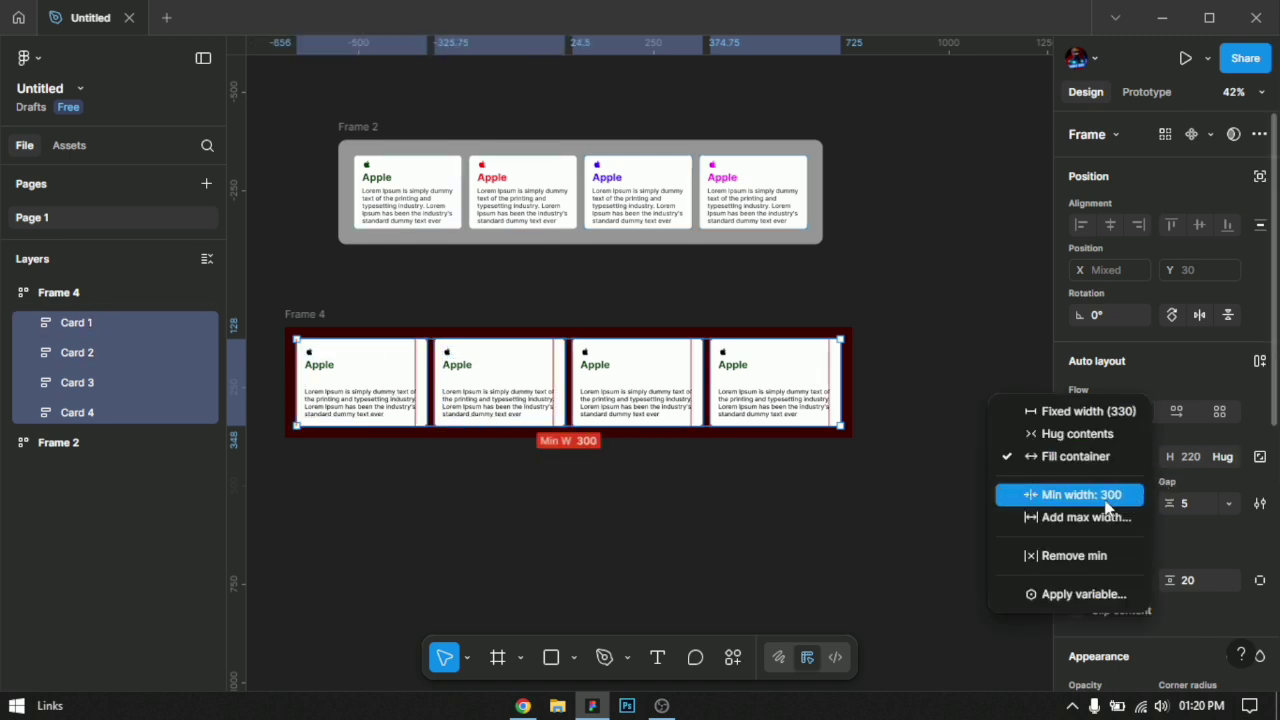
pyautogui.click(1106, 497)
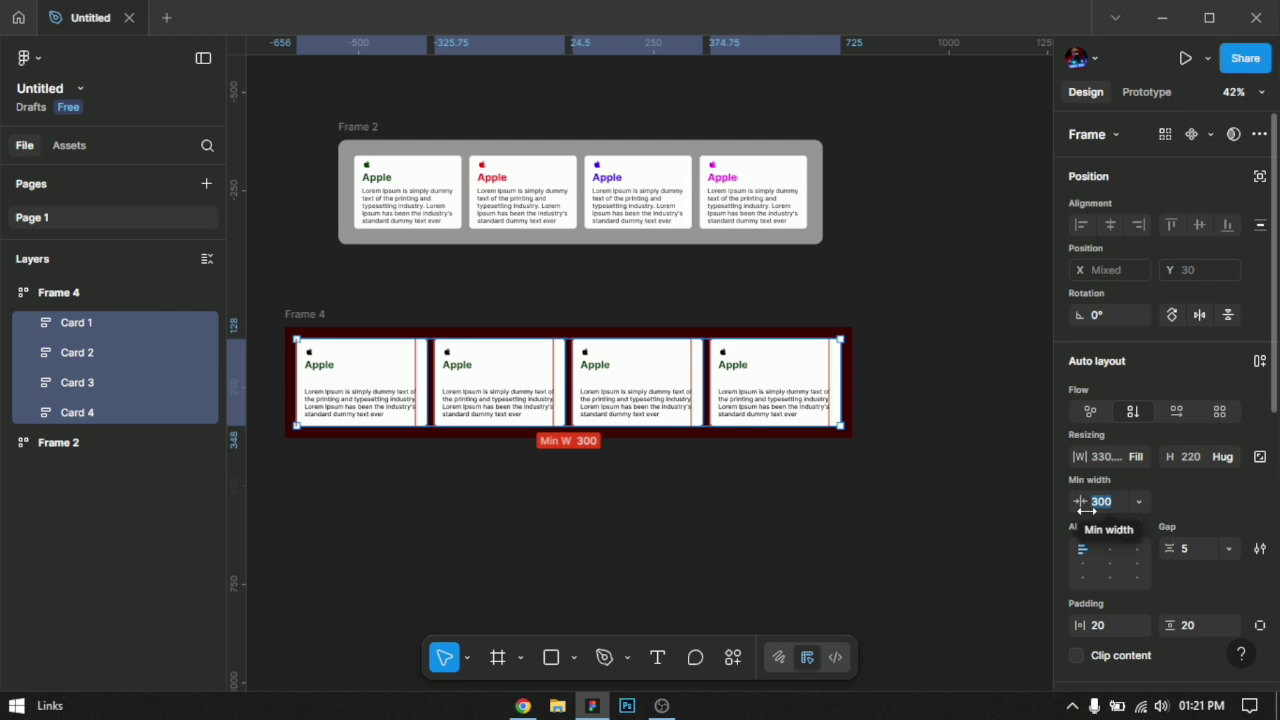
pyautogui.write('200')
pyautogui.press('Return')
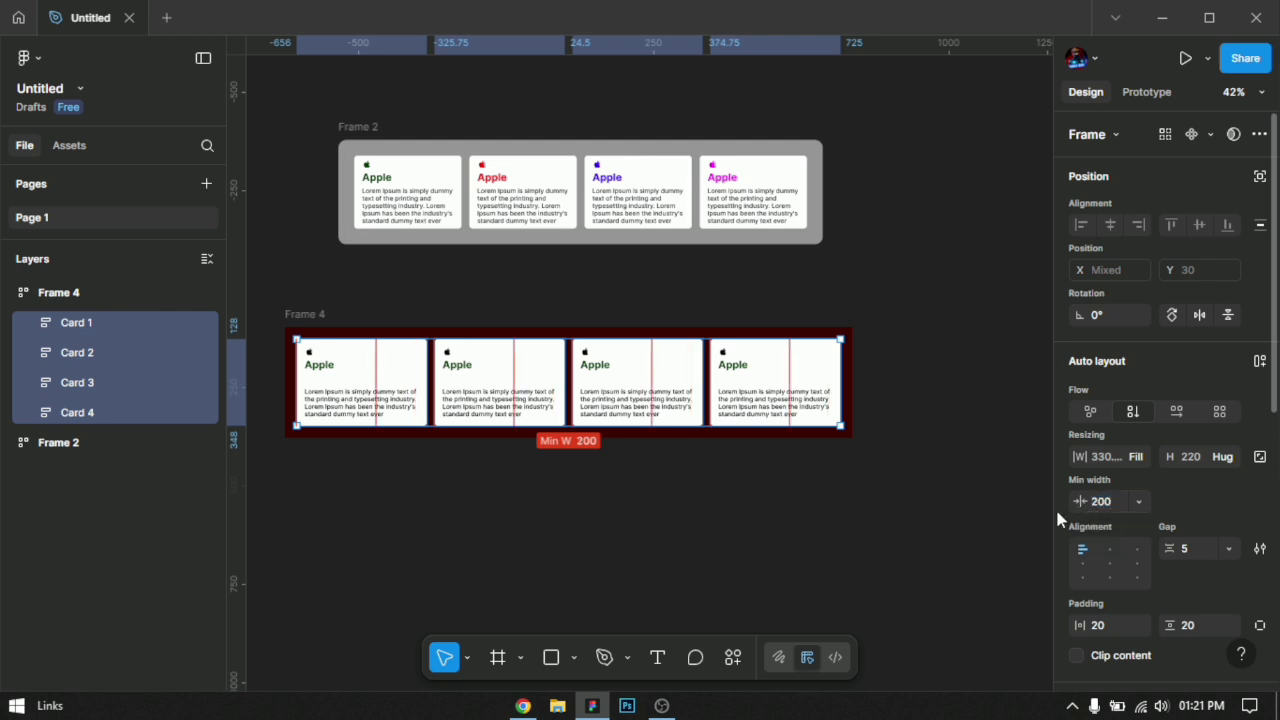
# Step: Narrow the dark red frame slightly from its right side so the four cards shrink with it
pyautogui.click(580, 484)
pyautogui.moveTo(580, 484); pyautogui.dragTo(744, 436)
pyautogui.click(490, 270)
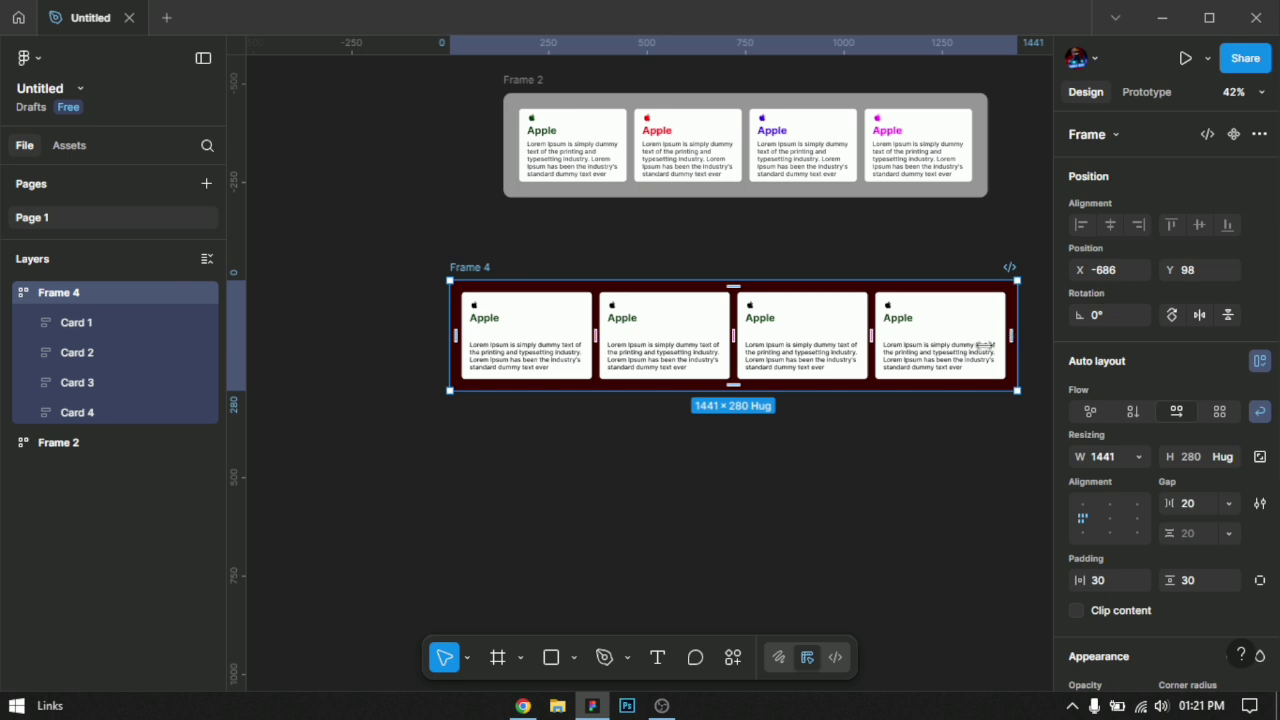
pyautogui.moveTo(1017, 335); pyautogui.dragTo(994, 392)
pyautogui.click(880, 461)
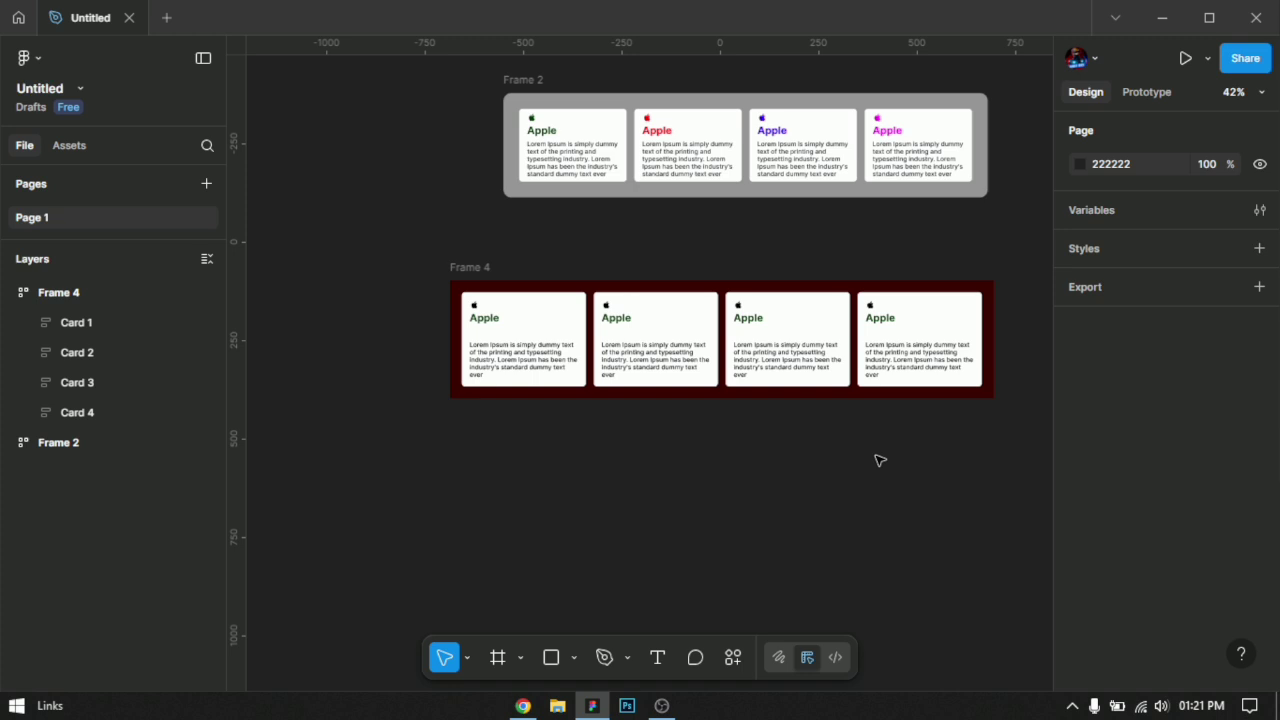